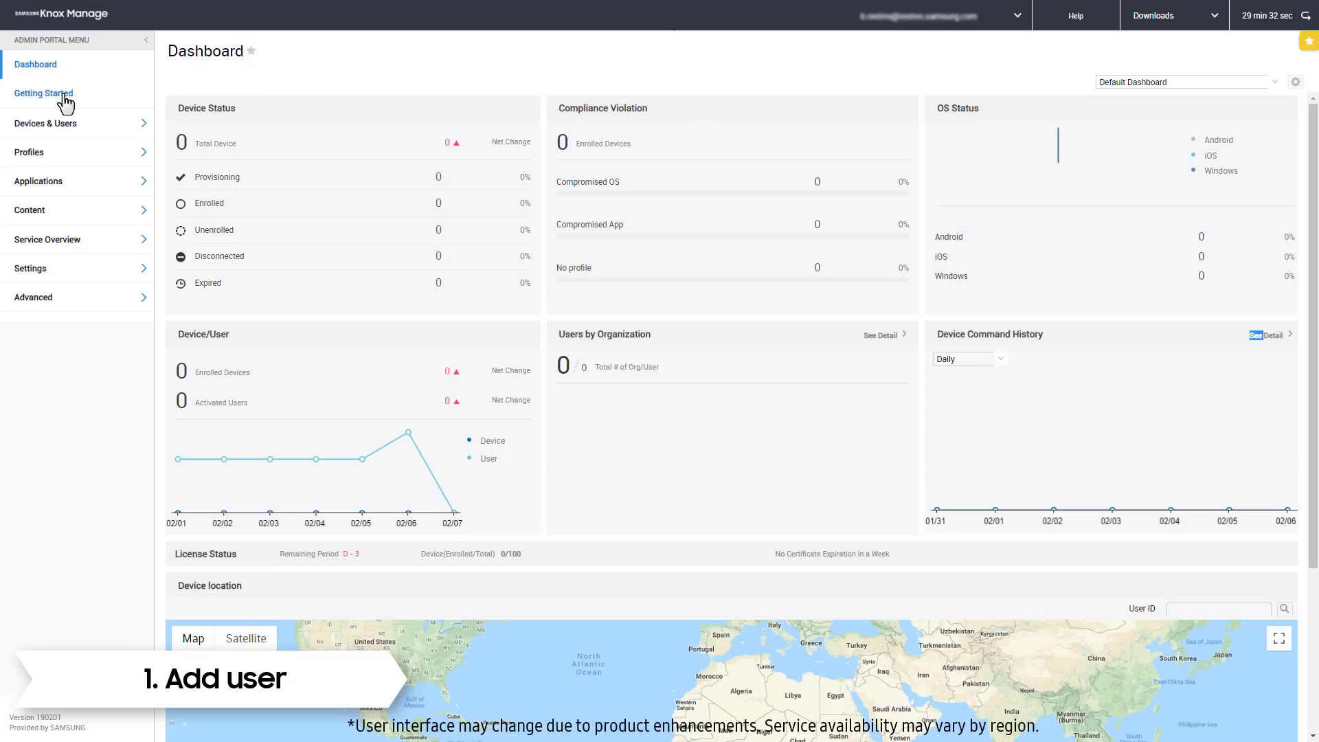
From the Getting Started Add Users task, register single user 'samsung.employee' and save it.
left_click(43, 94)
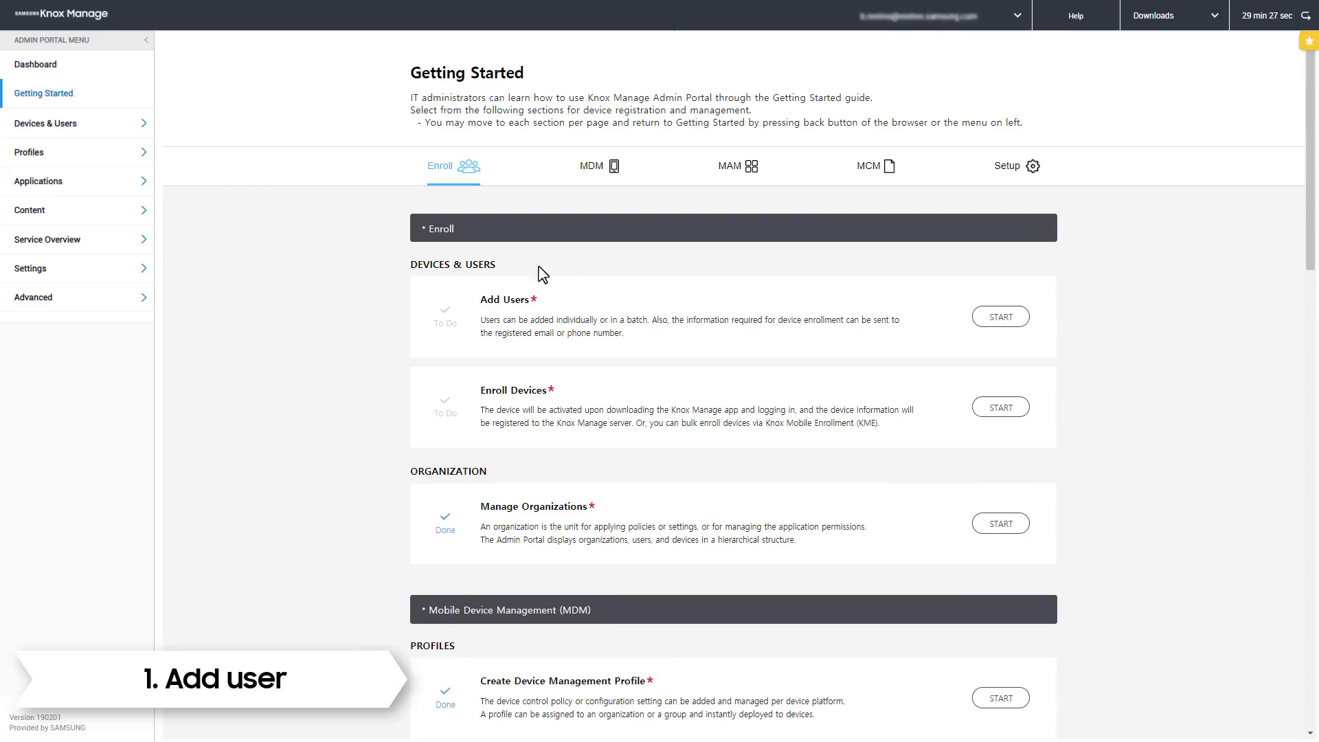
left_click(993, 316)
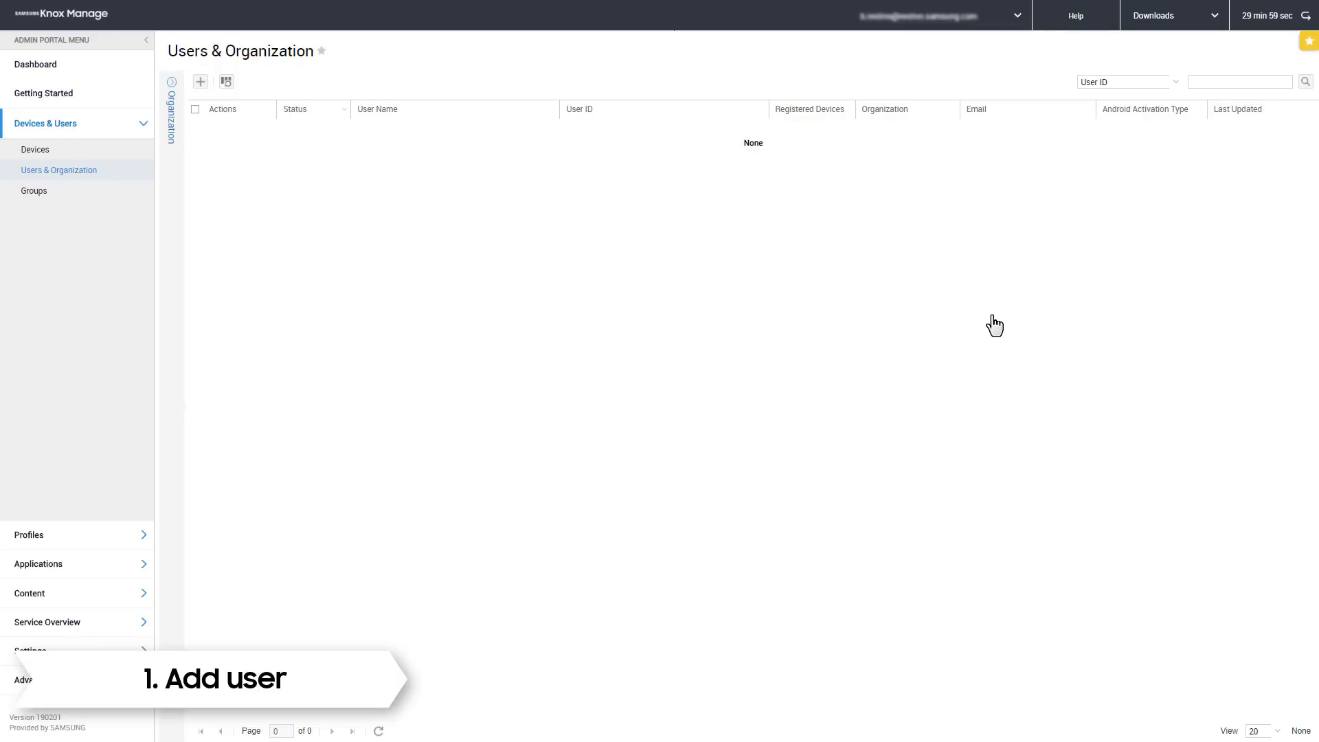
left_click(203, 84)
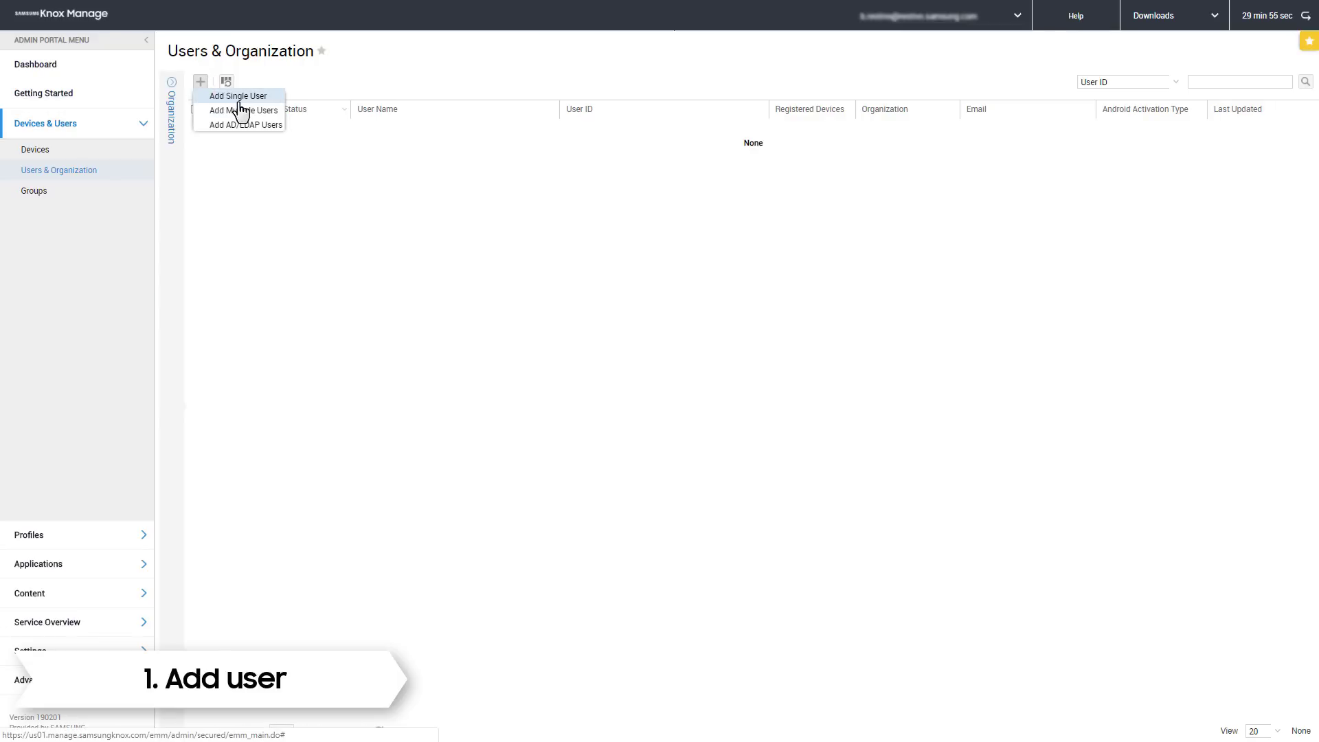
left_click(238, 97)
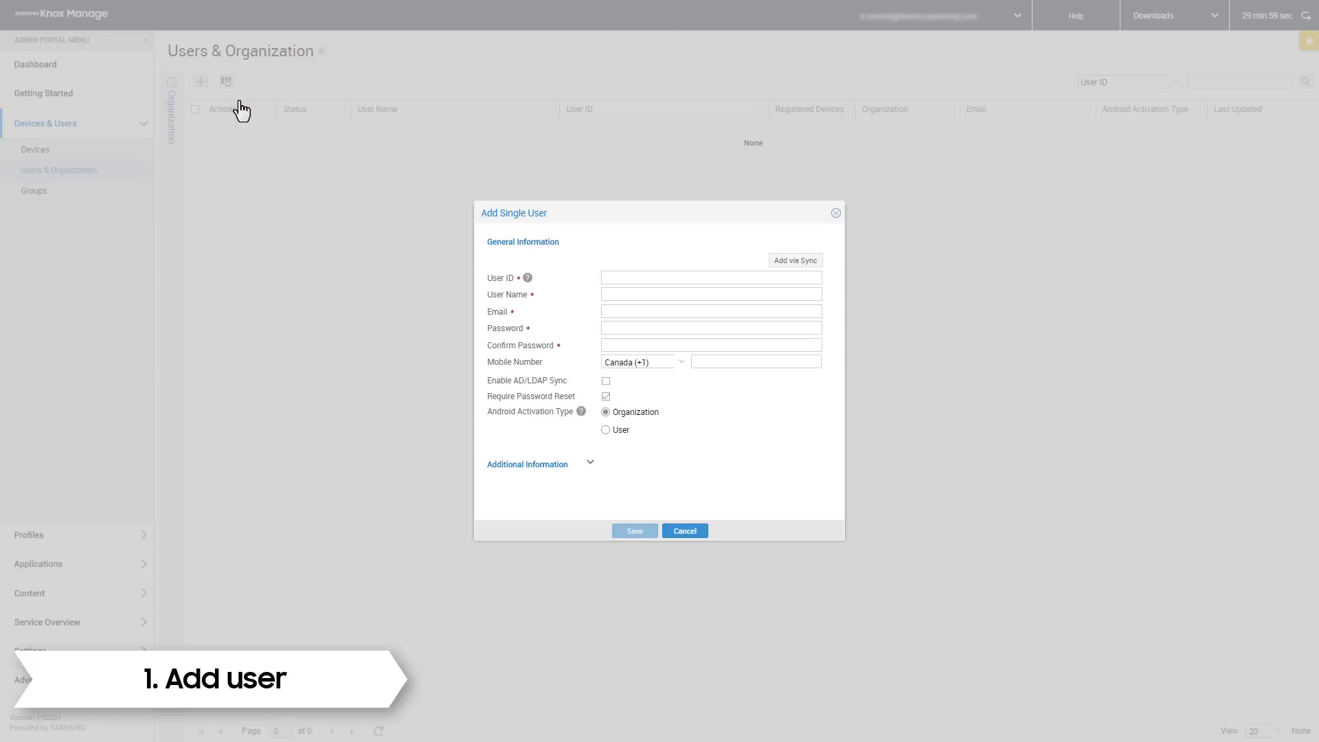
left_click(620, 275)
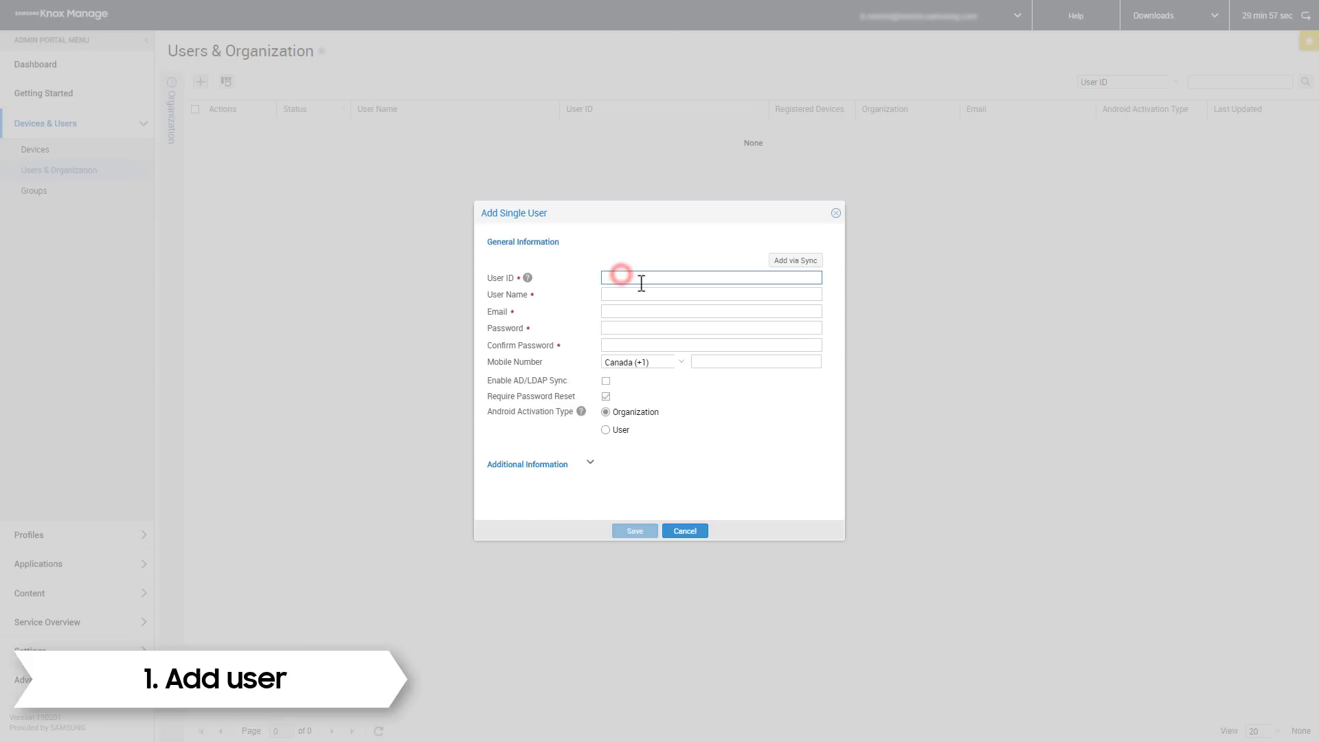
type("samsung.employee.1")
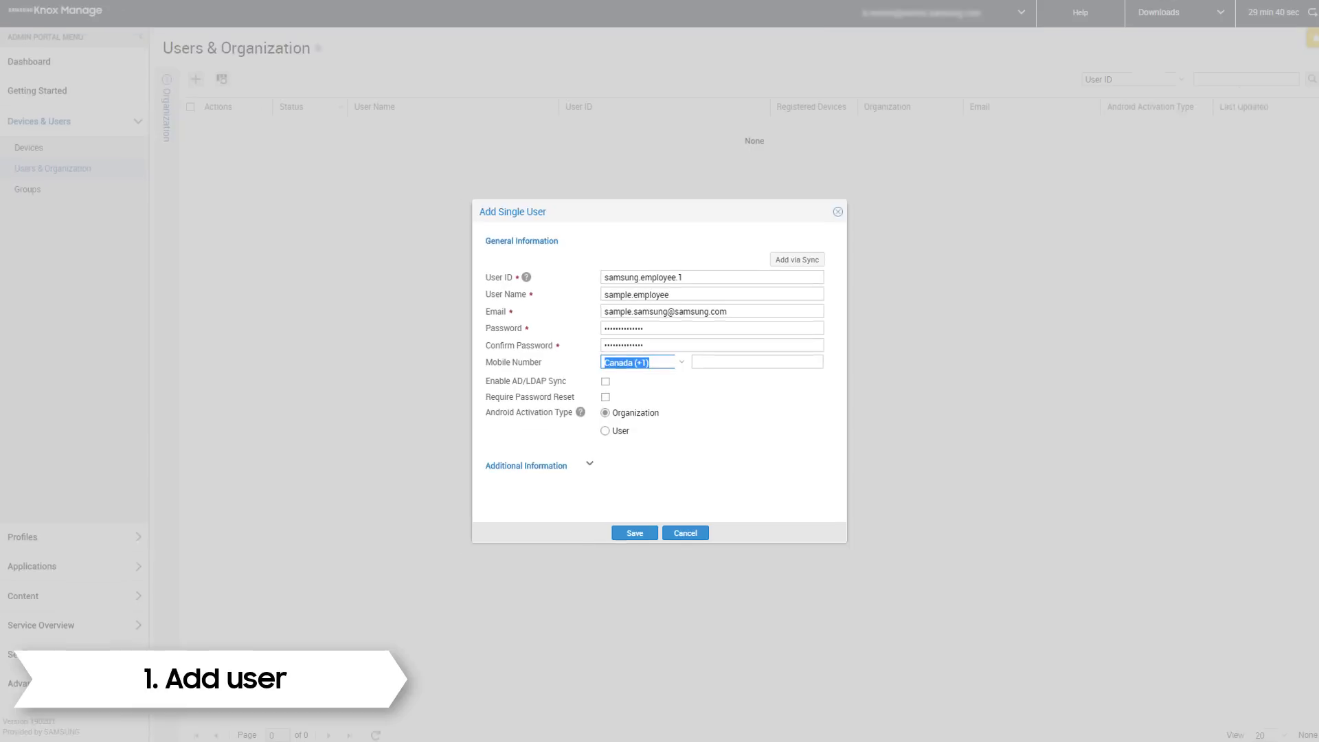
left_click(635, 532)
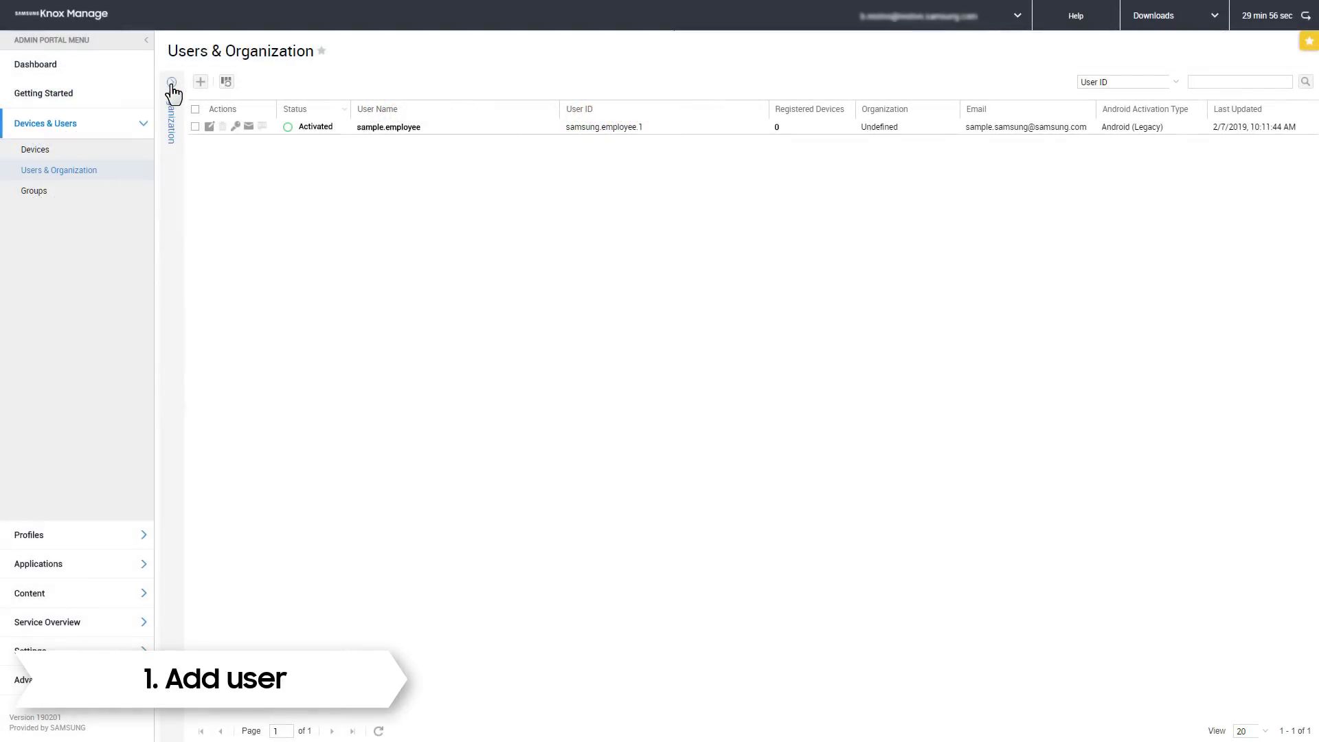
Add sub-organization 'Samsung Canada' with code 123 under the Samsung organization.
left_click(172, 84)
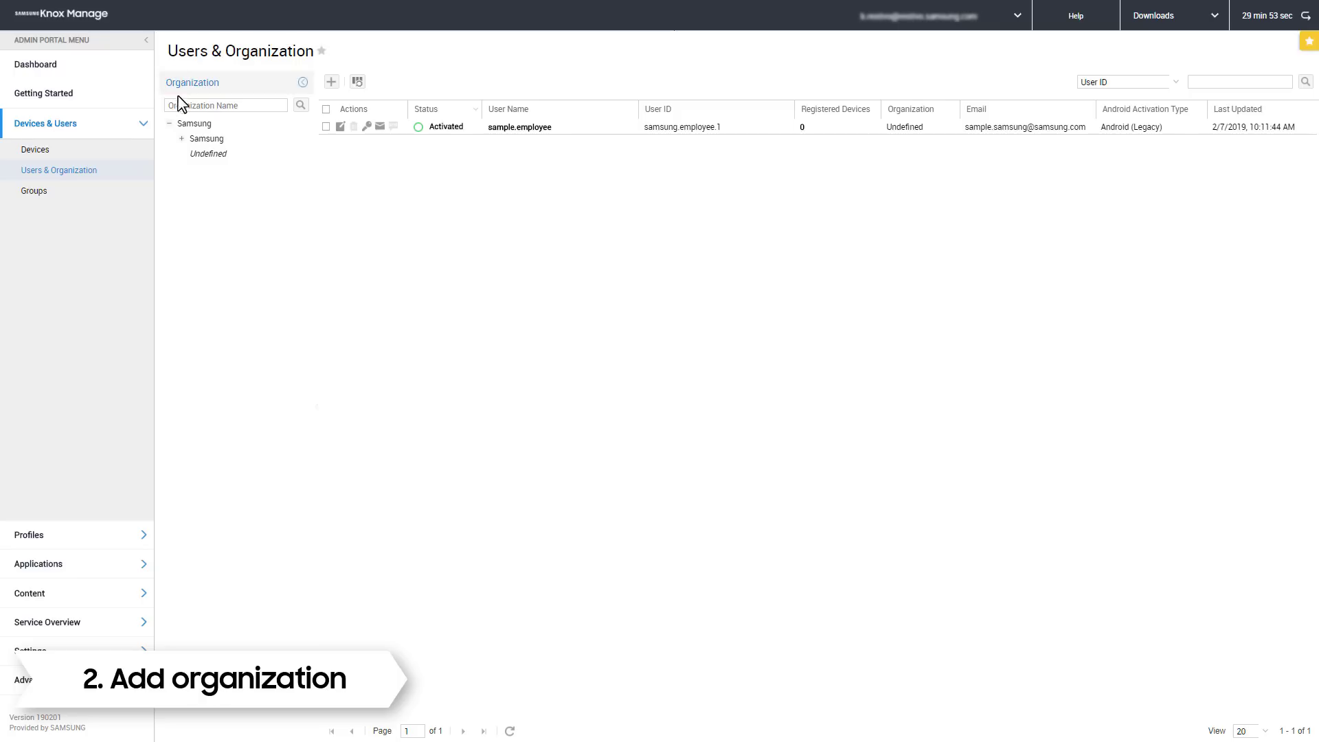
left_click(205, 138)
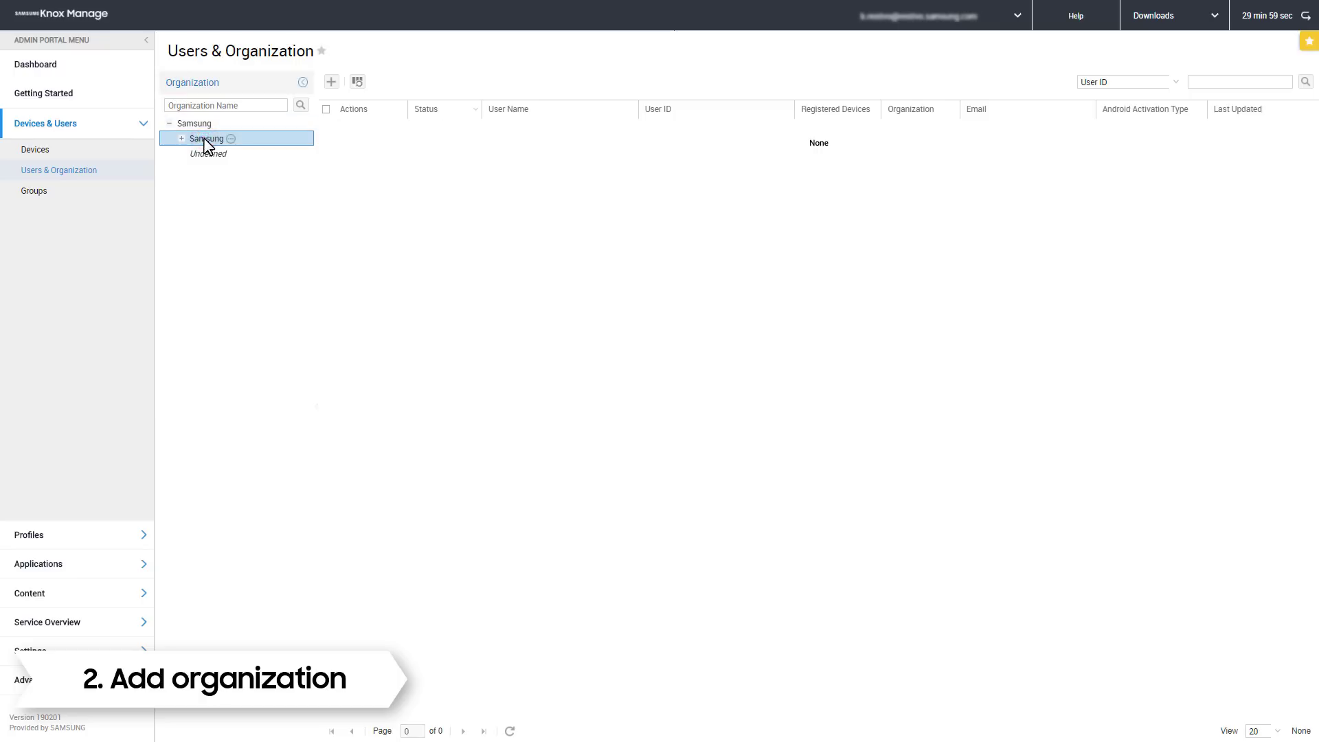
left_click(232, 140)
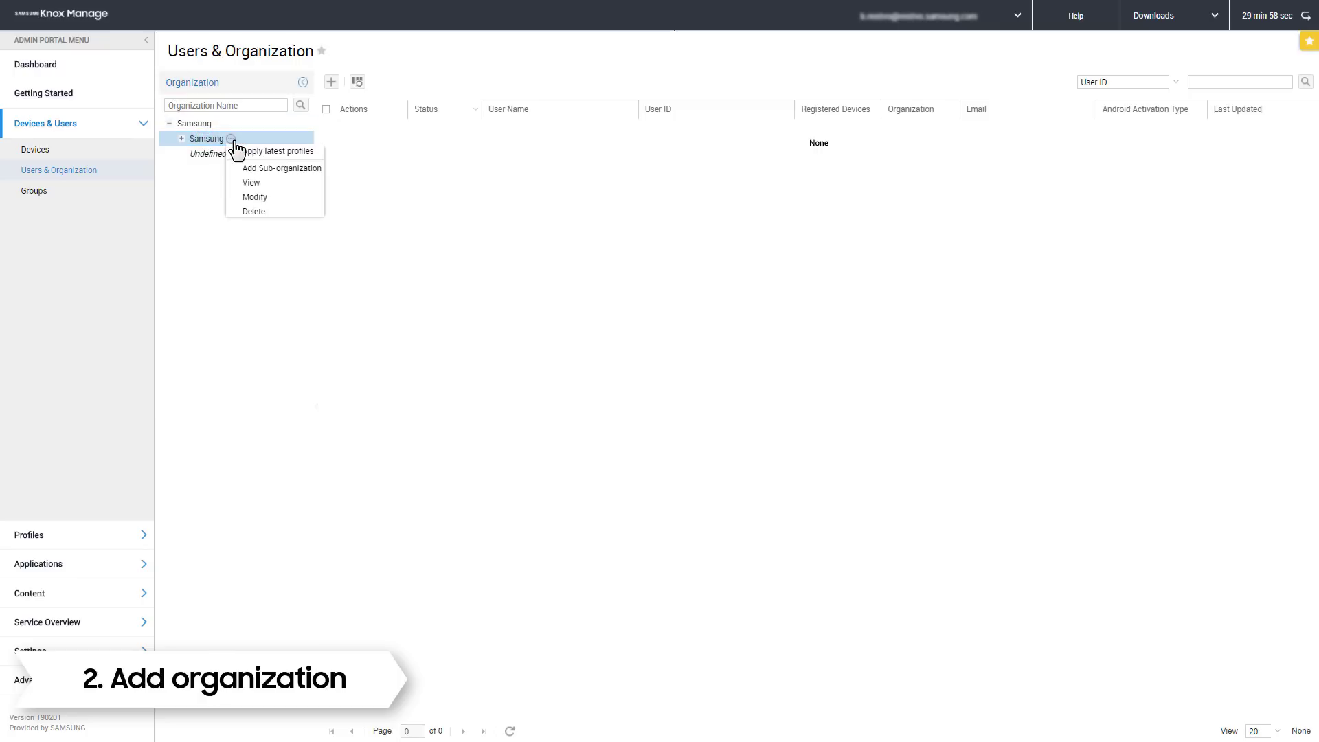
left_click(270, 167)
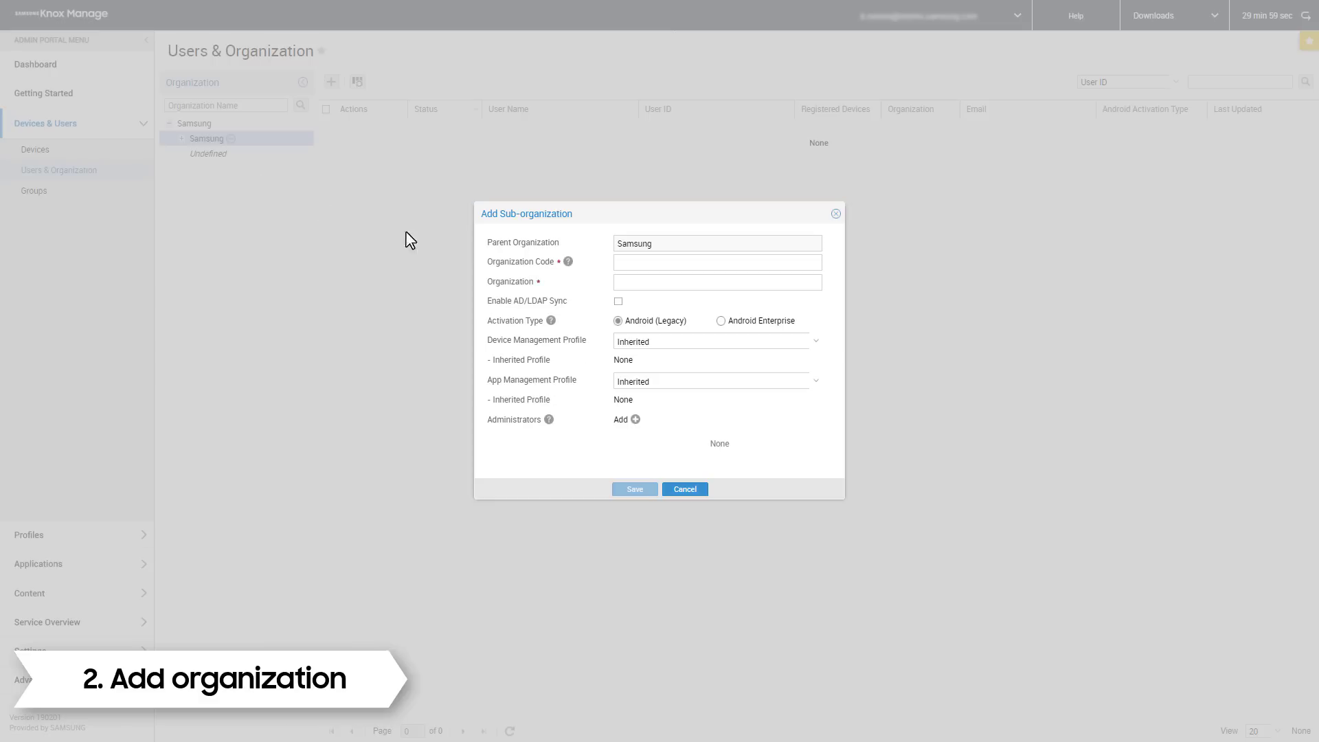
left_click(678, 264)
type("123")
left_click(678, 280)
type("Samsung Canada")
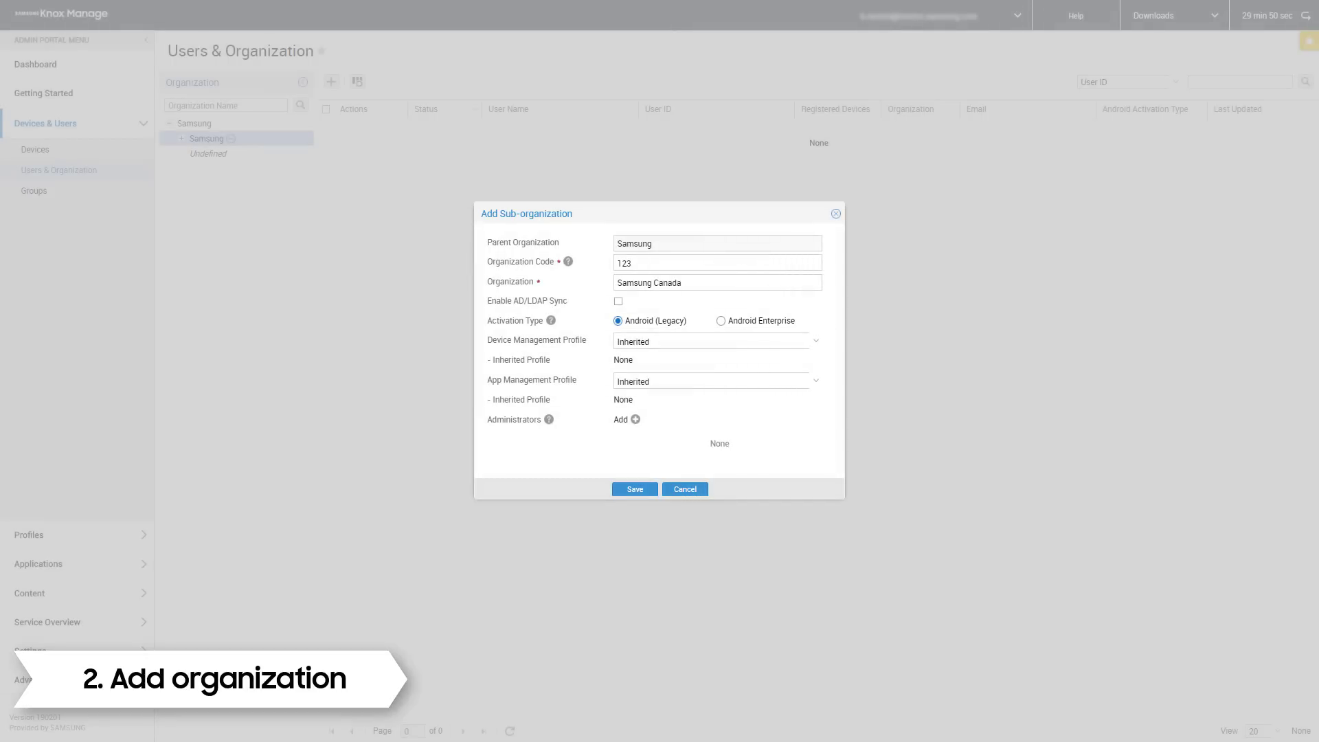
left_click(635, 489)
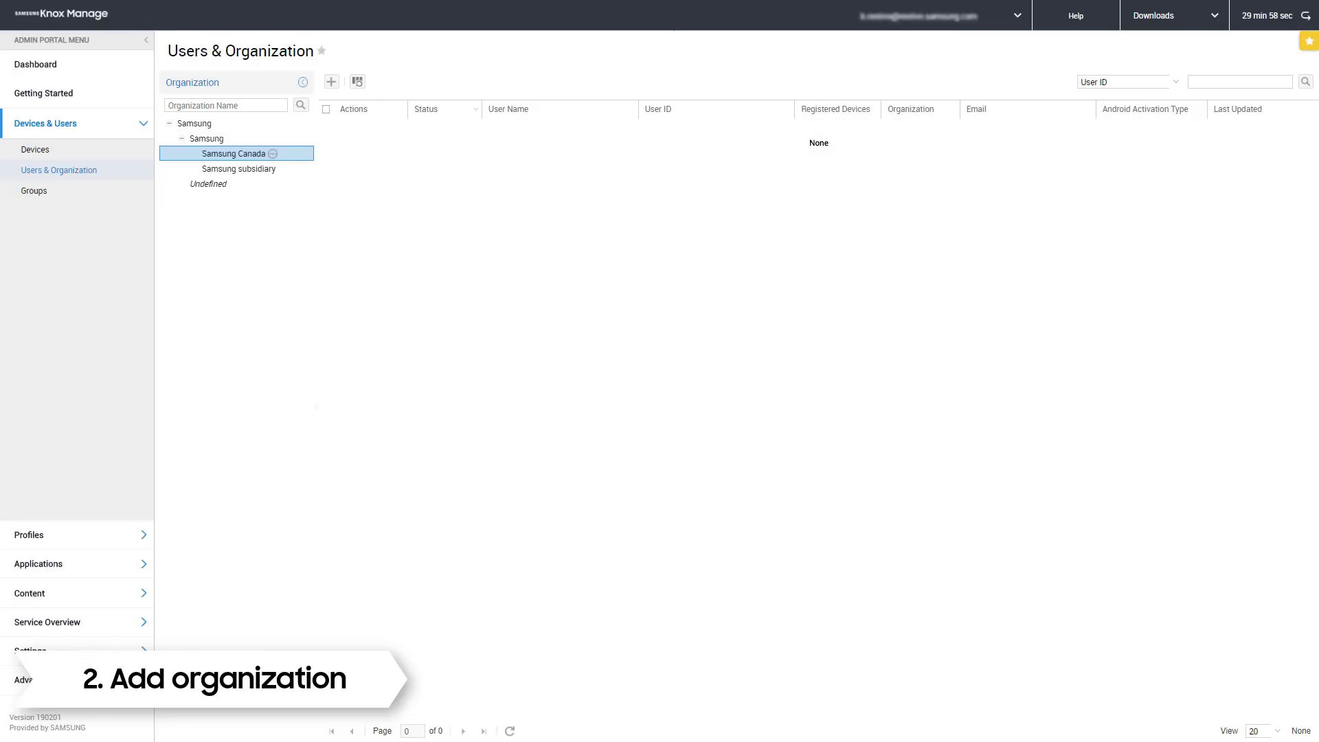
left_click(195, 123)
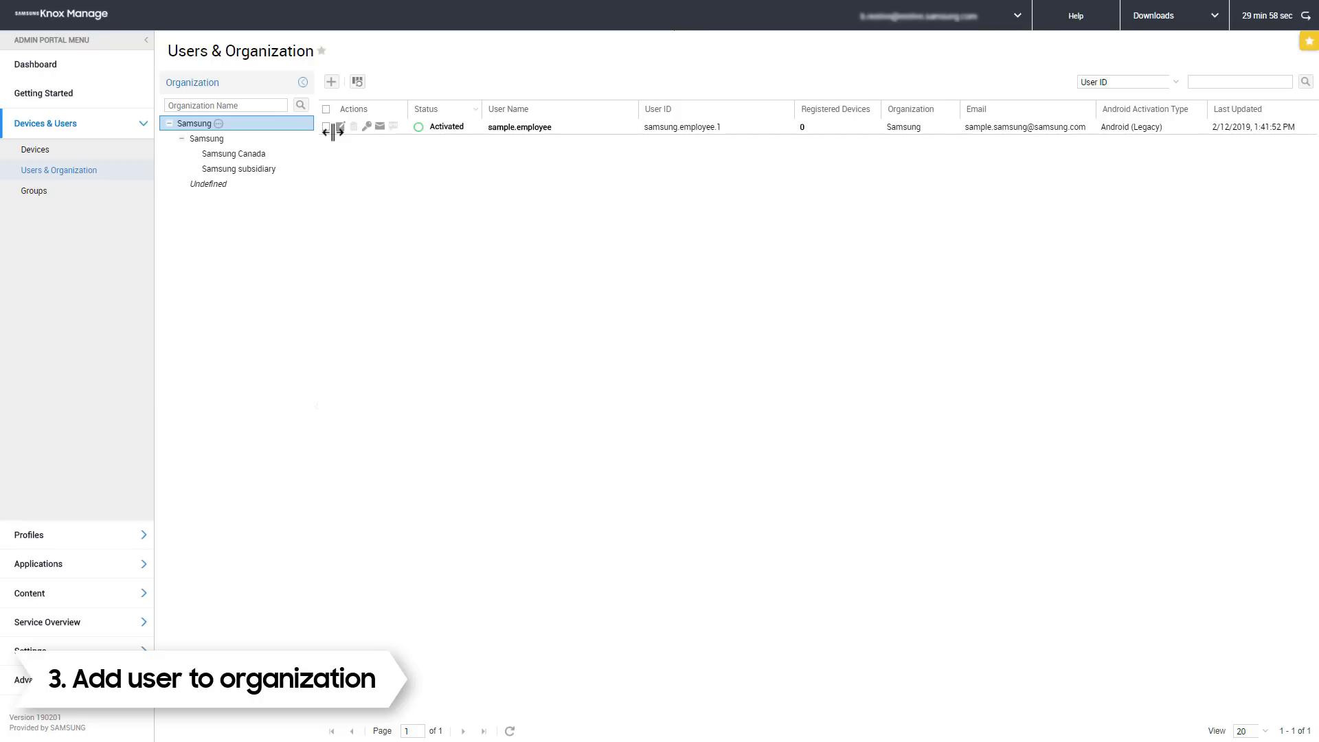
Drag the samsung.employee user from Samsung into the Samsung Canada sub-organization.
left_click(532, 129)
left_click_drag(532, 128, 265, 162)
left_click(265, 162)
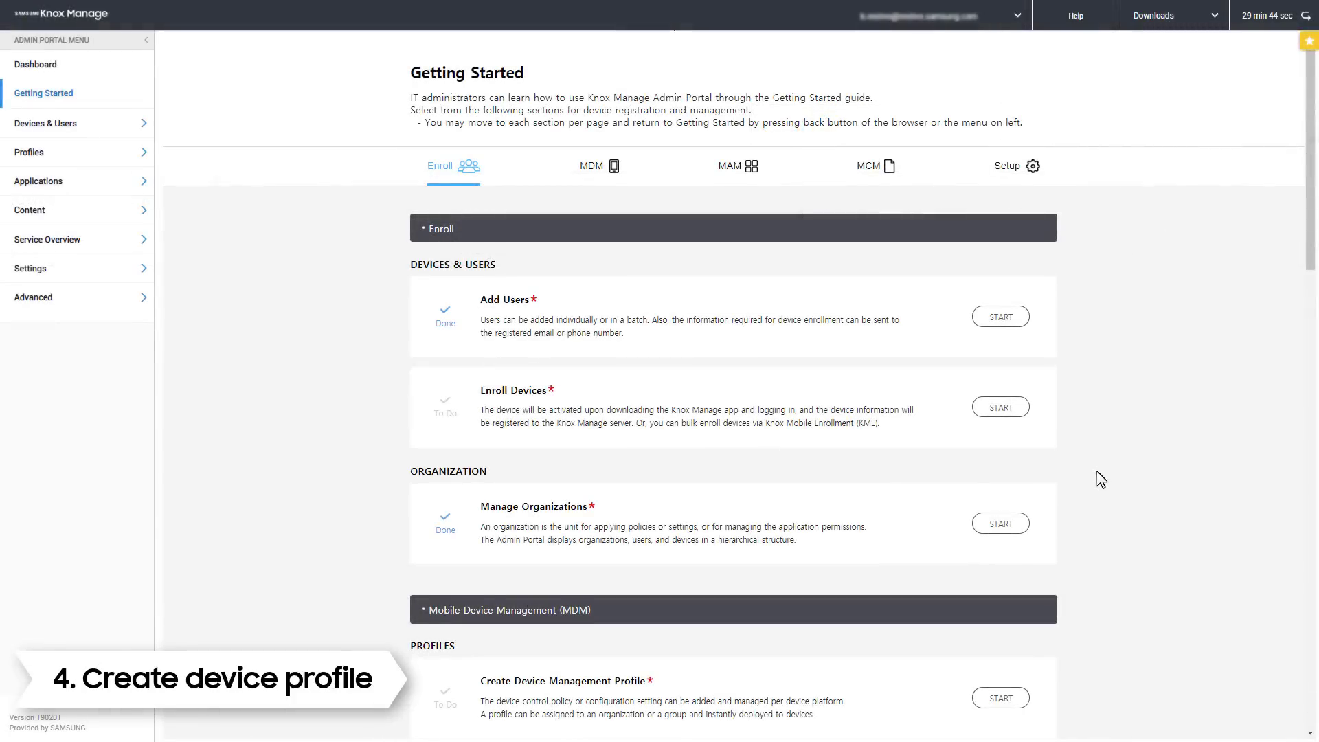
Start a new 'Getting Started' device management profile, accepting that its name is permanent.
scroll(1099, 478, "down", 3)
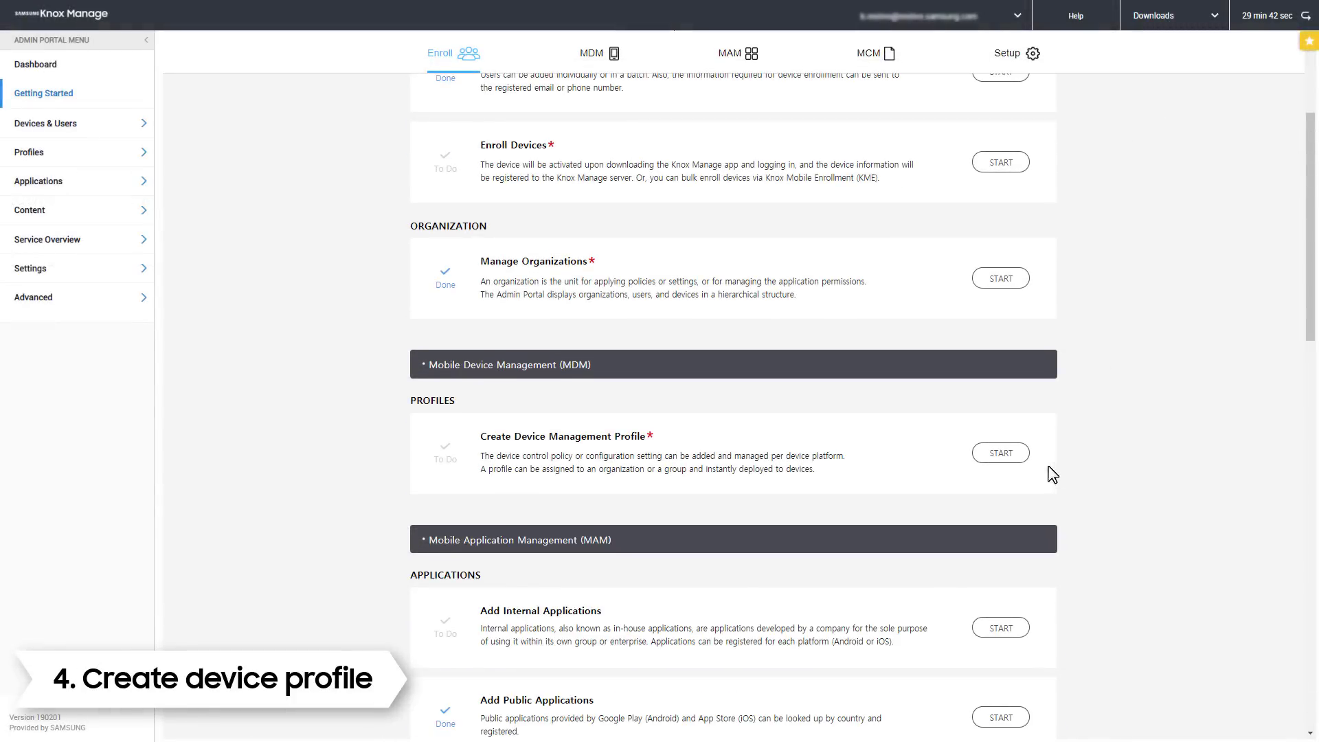
left_click(1002, 453)
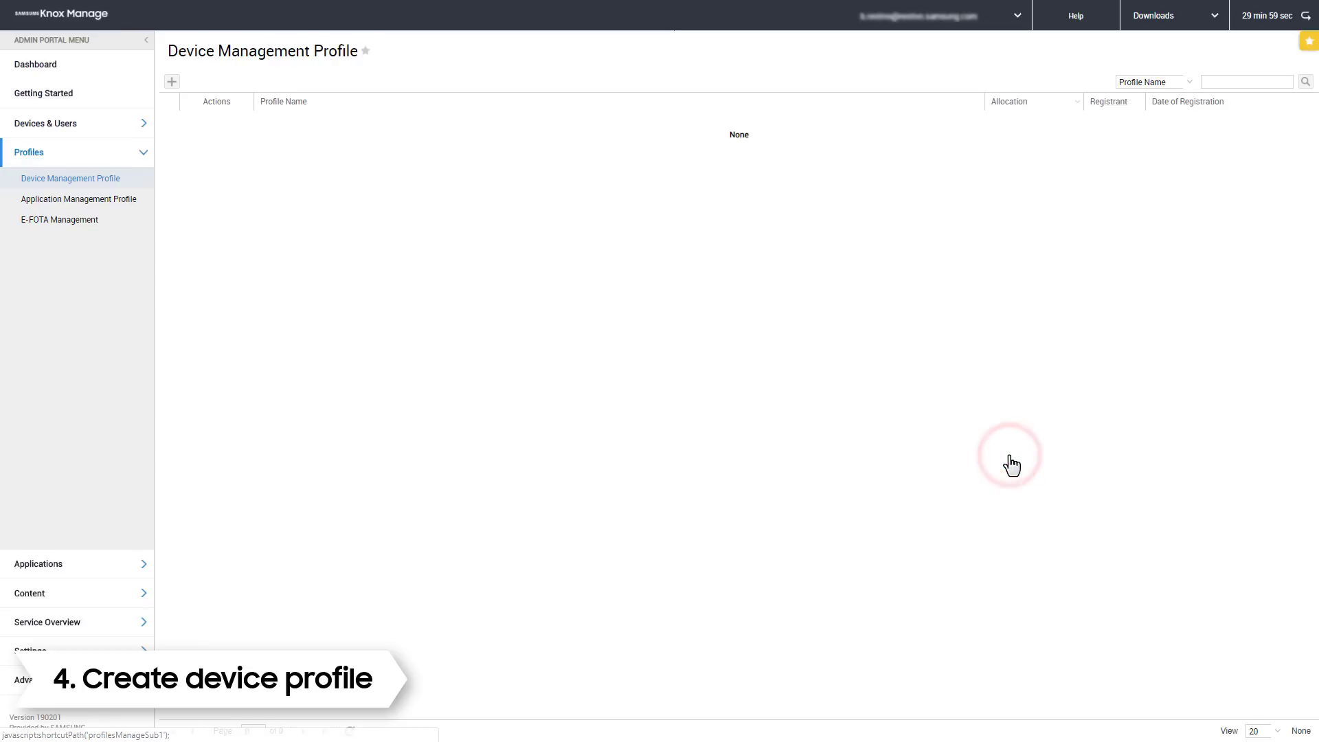
left_click(172, 81)
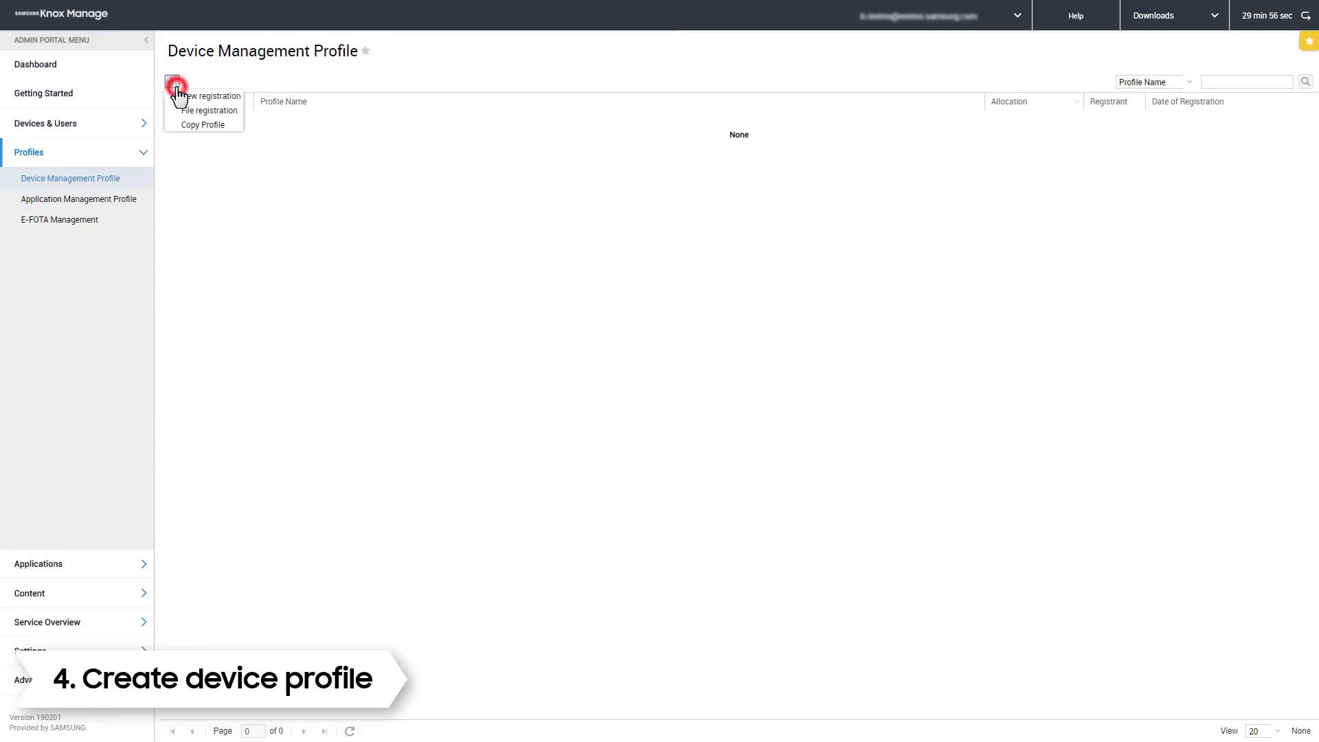
left_click(198, 98)
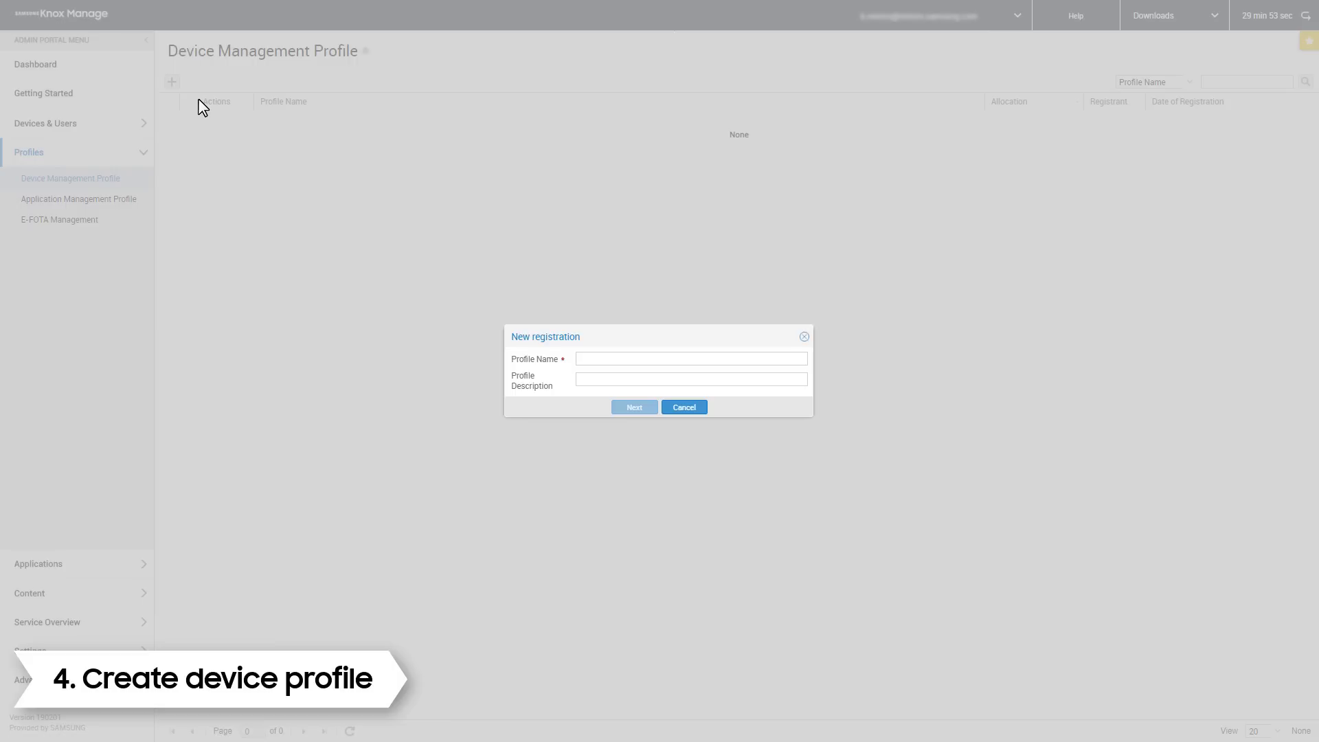
left_click(584, 358)
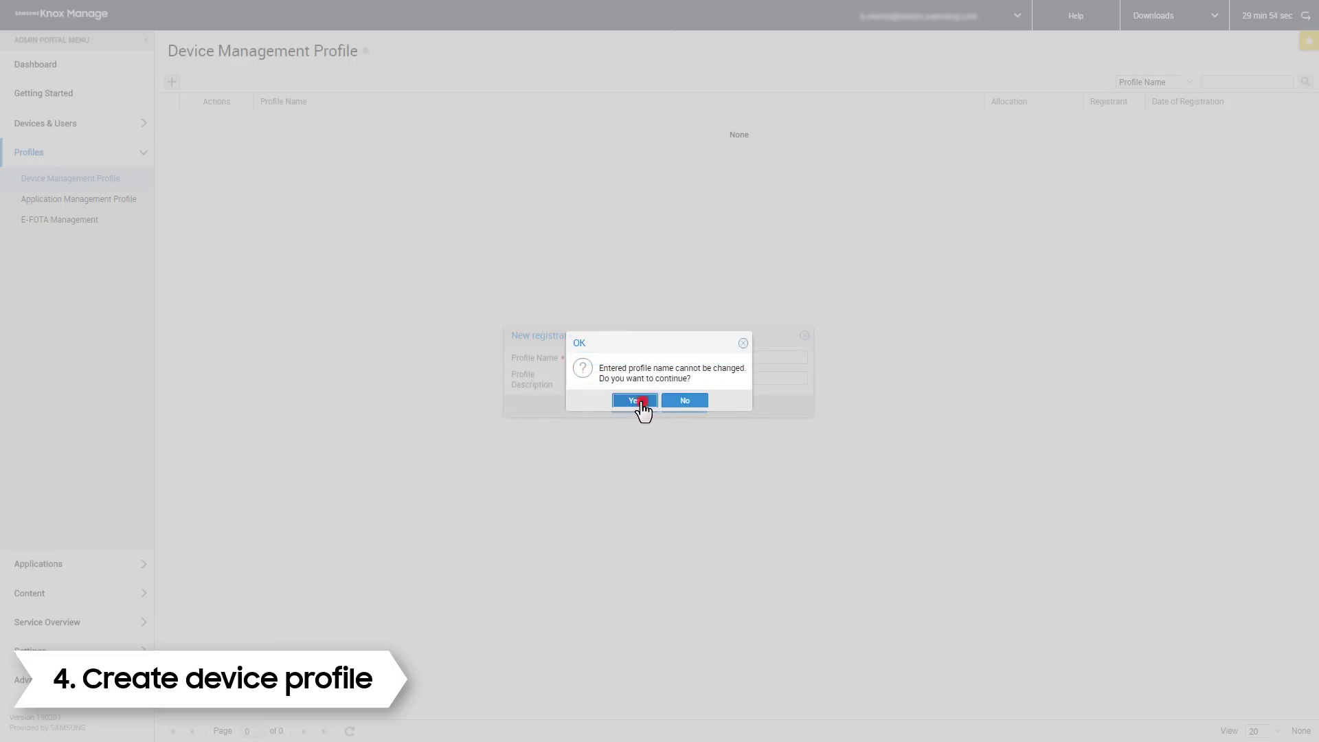
left_click(640, 404)
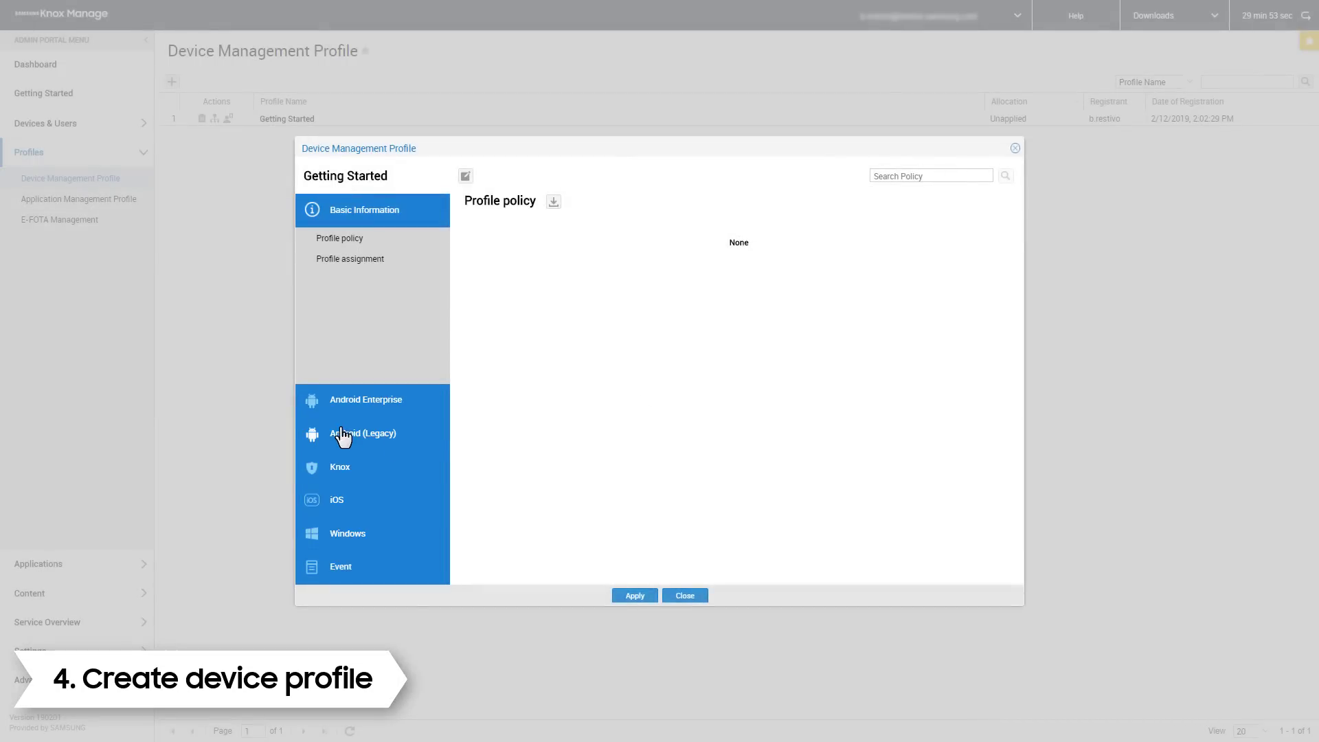
In the profile's Android (Legacy) System policies, set Camera to Disallow all.
left_click(342, 431)
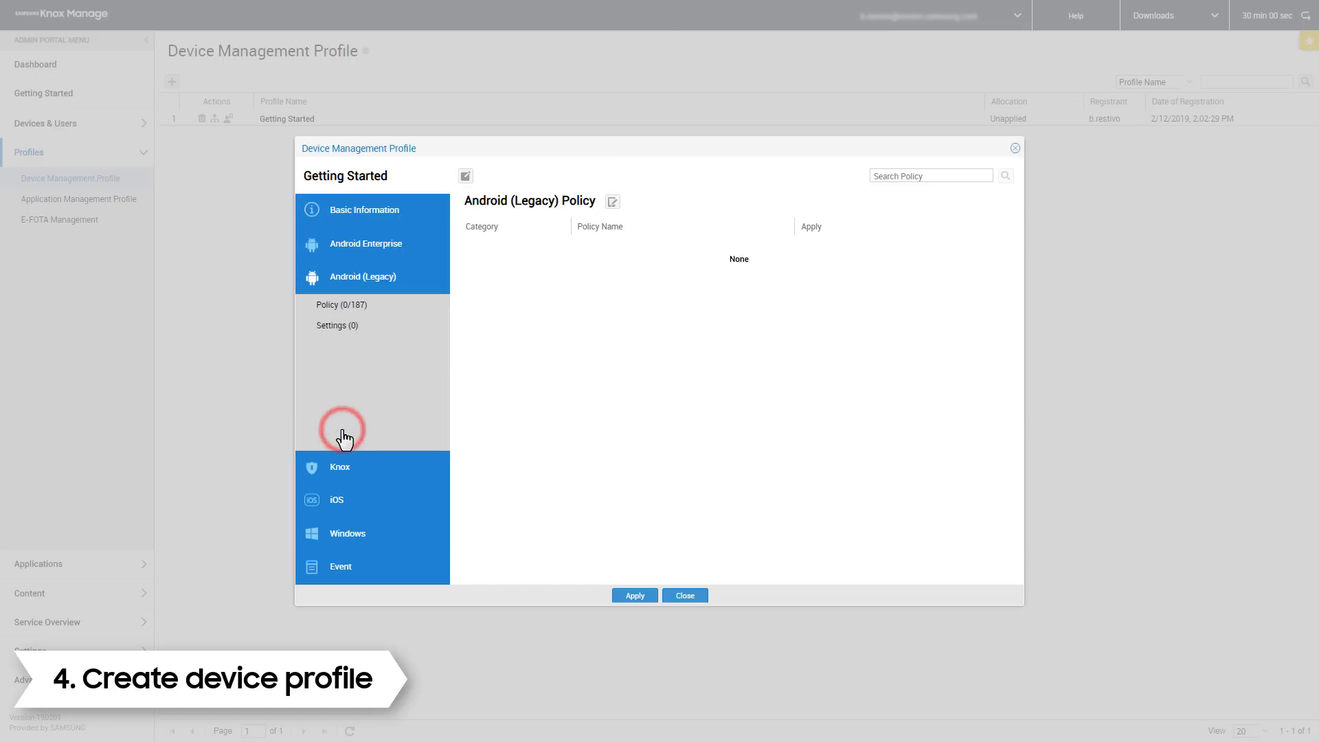
left_click(611, 209)
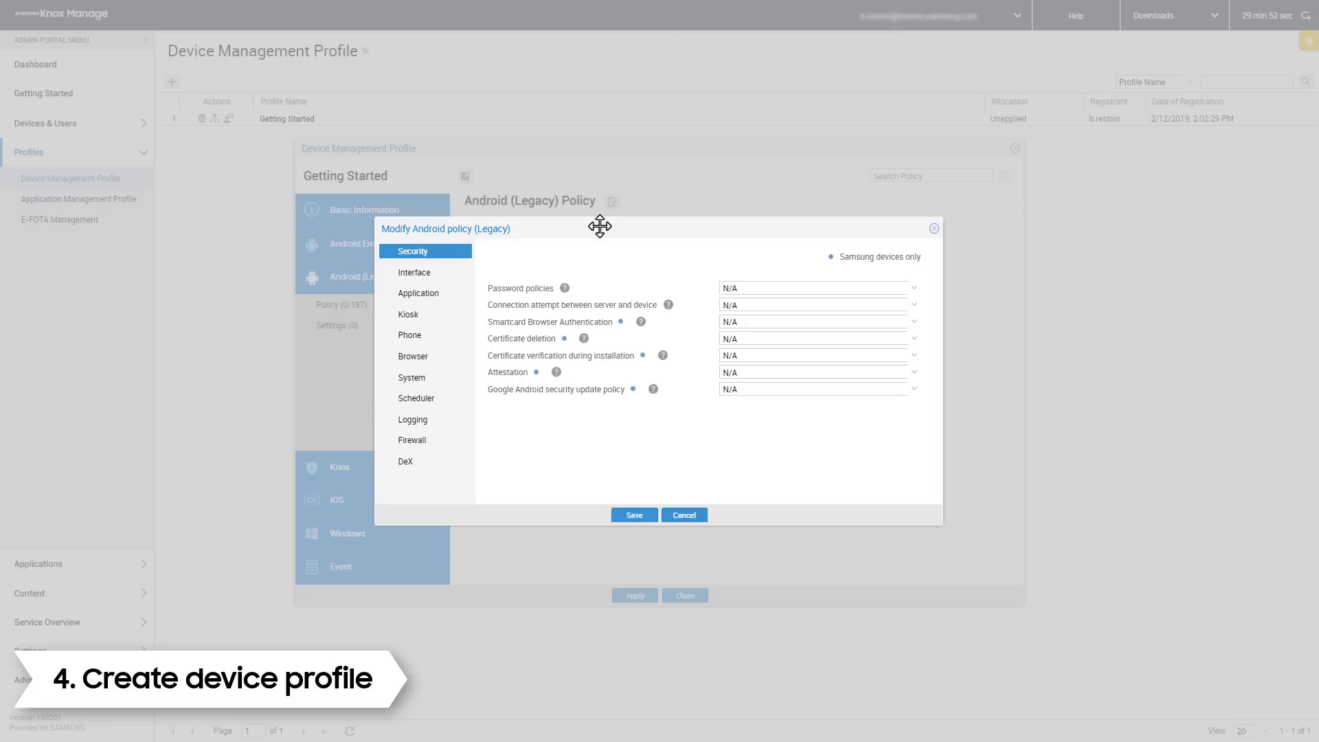
left_click(408, 377)
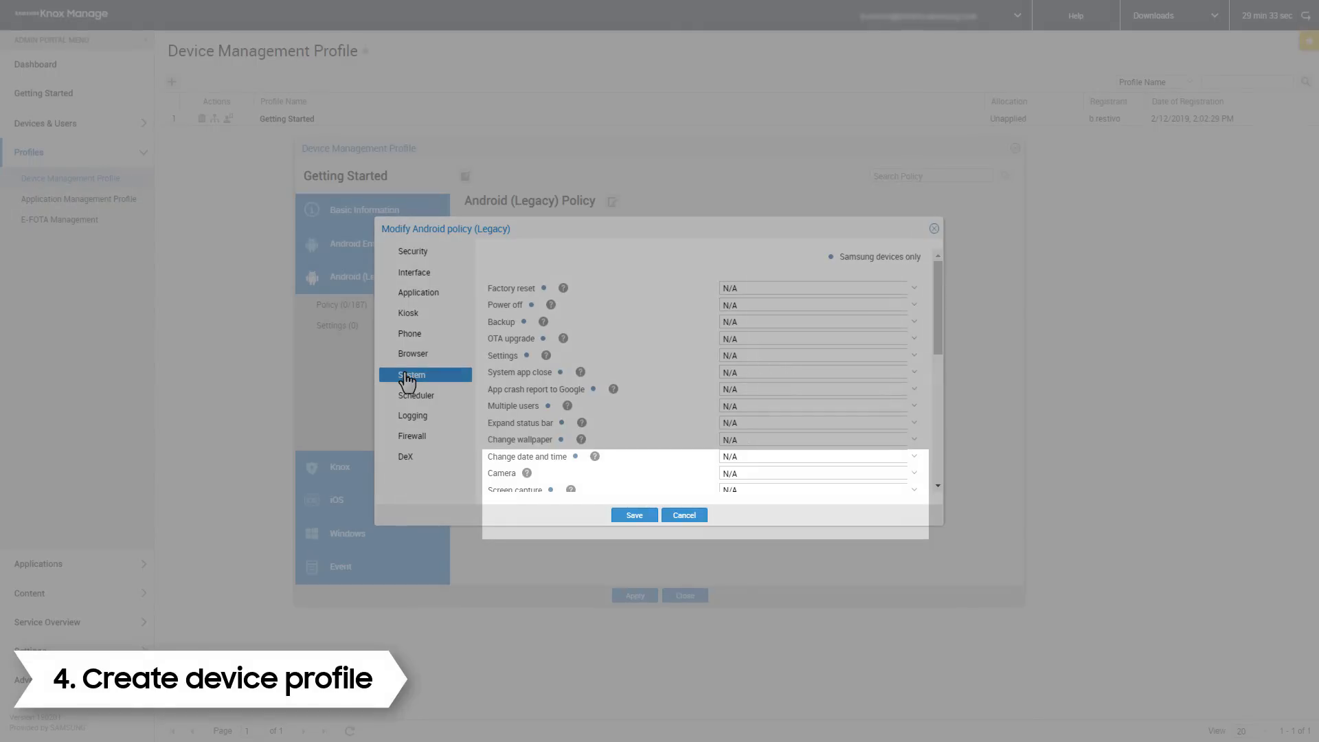
left_click(800, 473)
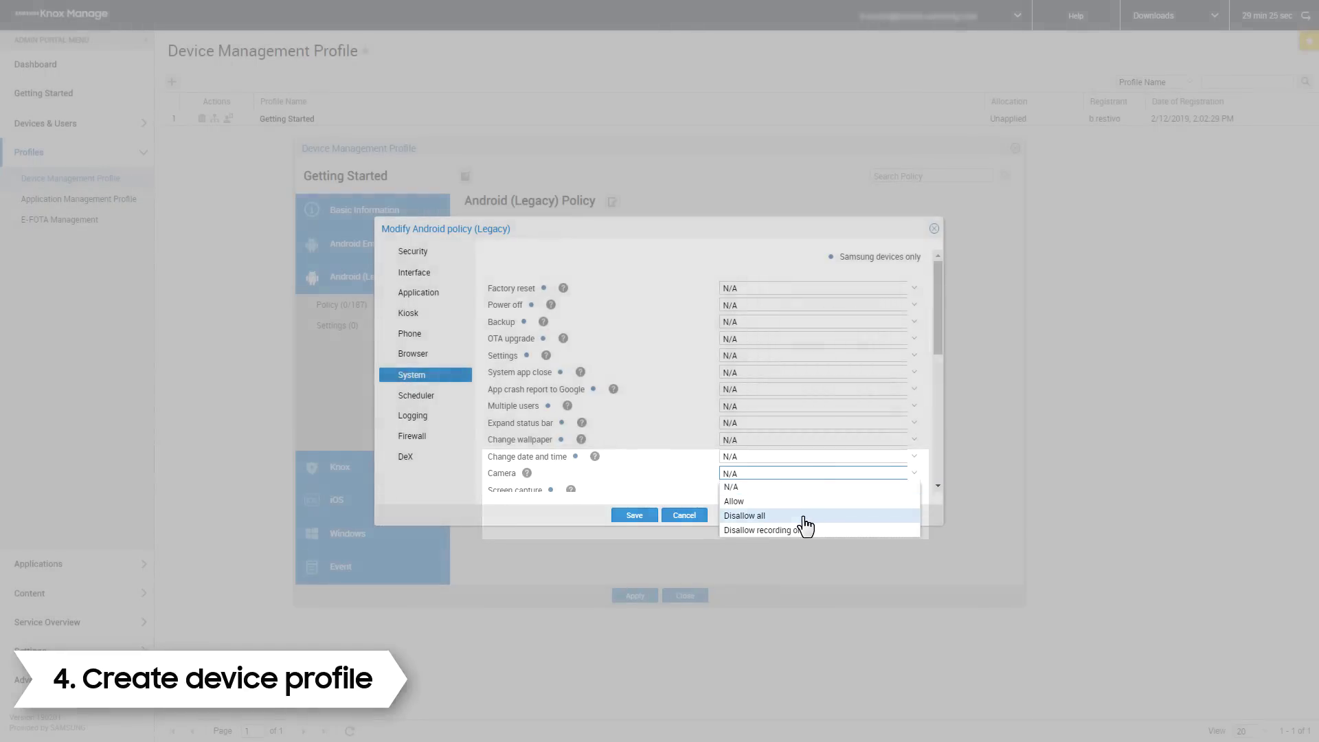
left_click(804, 517)
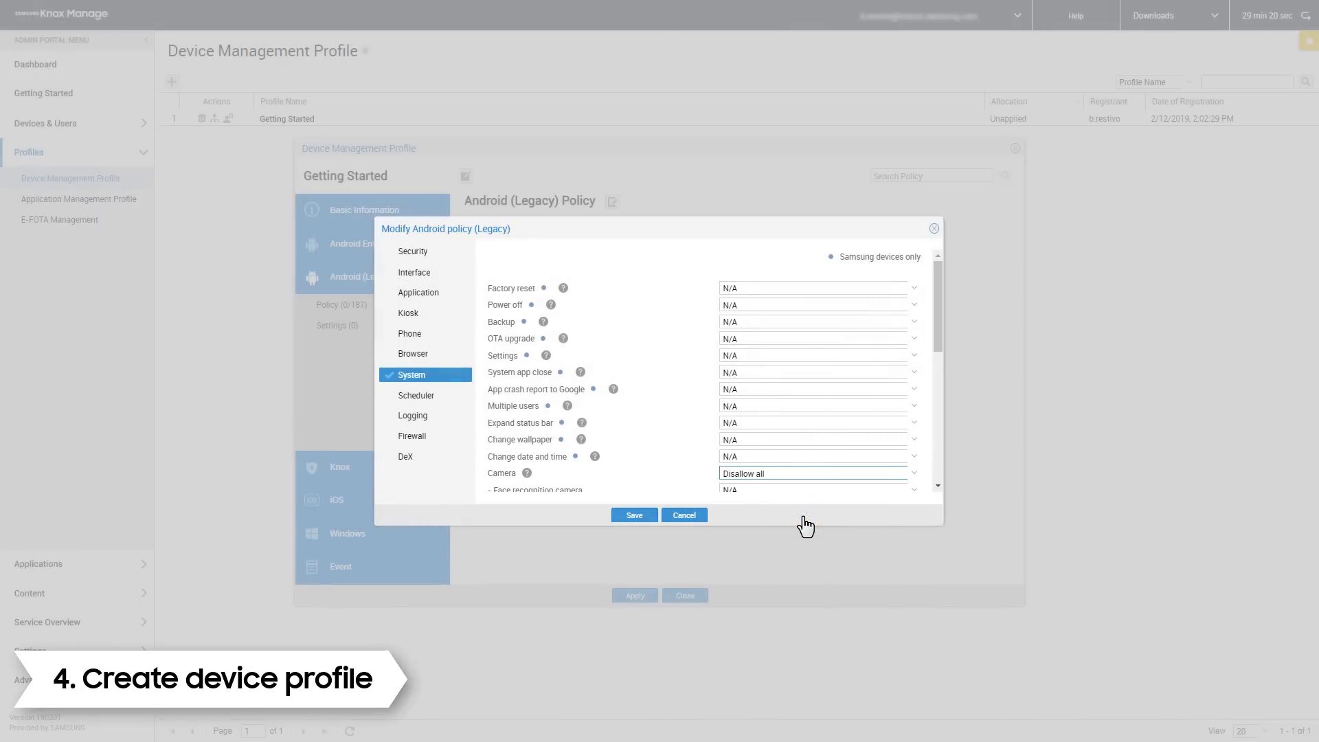
Save the camera policy and assign the profile to the Samsung Canada organization.
left_click(644, 522)
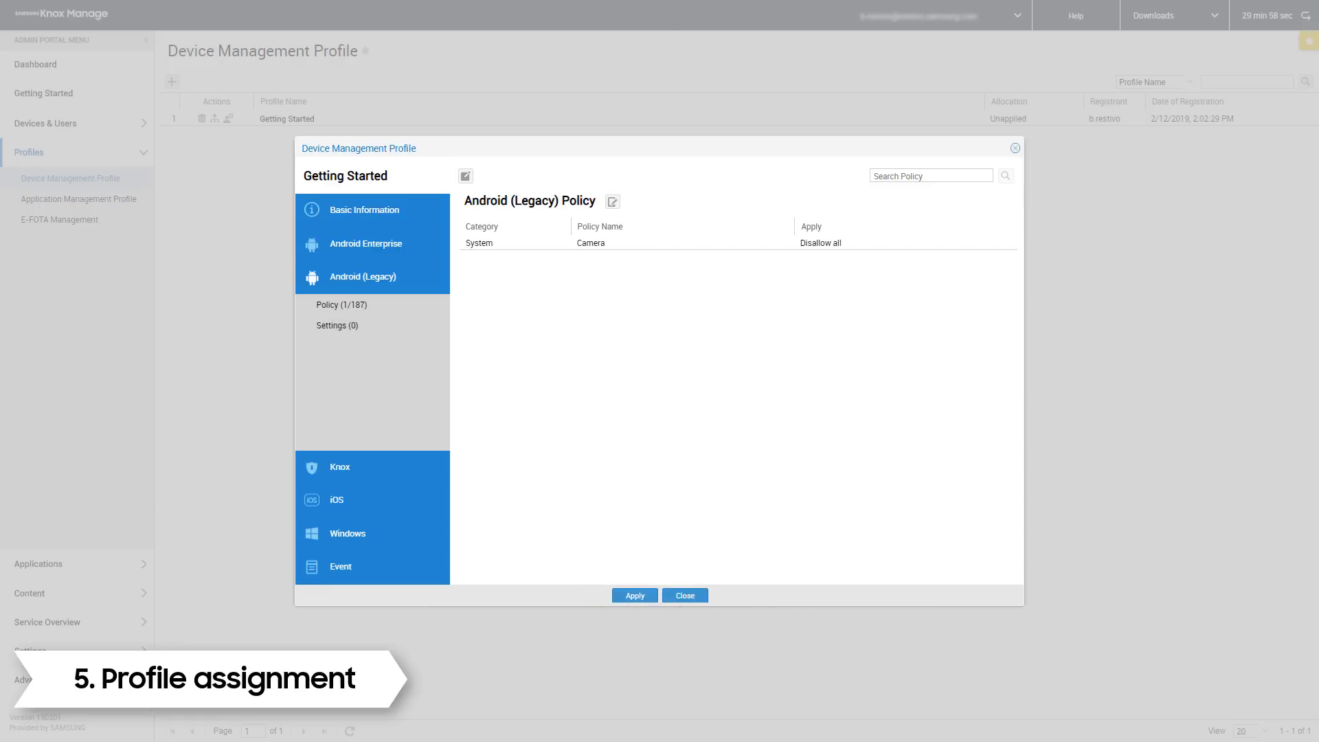
left_click(365, 209)
left_click(361, 259)
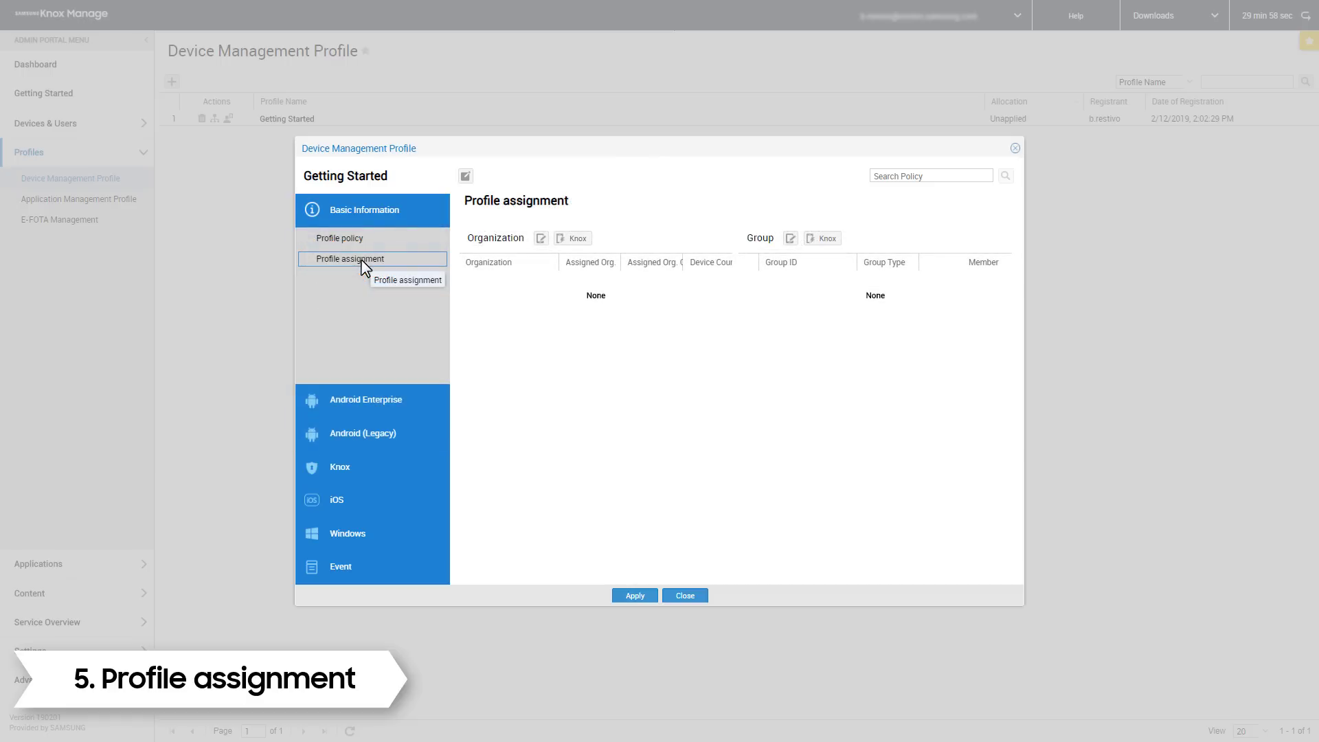
left_click(541, 239)
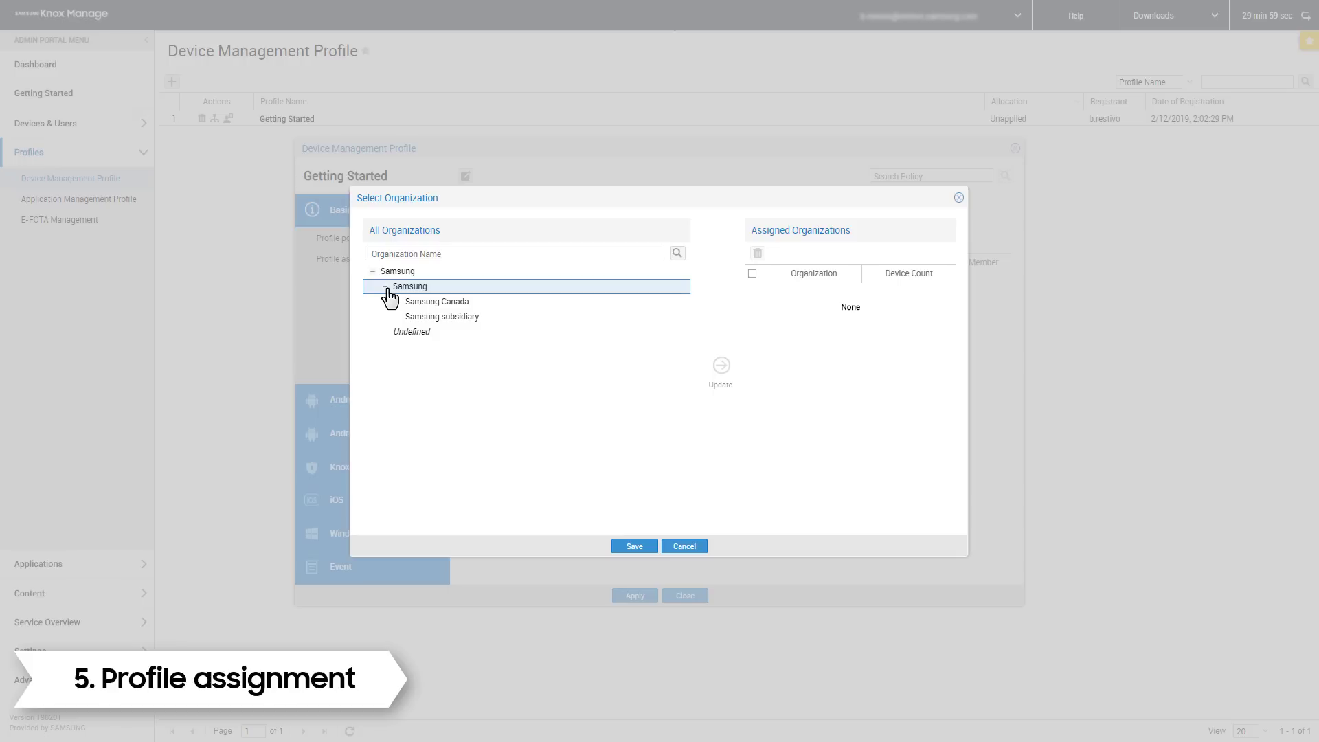
left_click(437, 300)
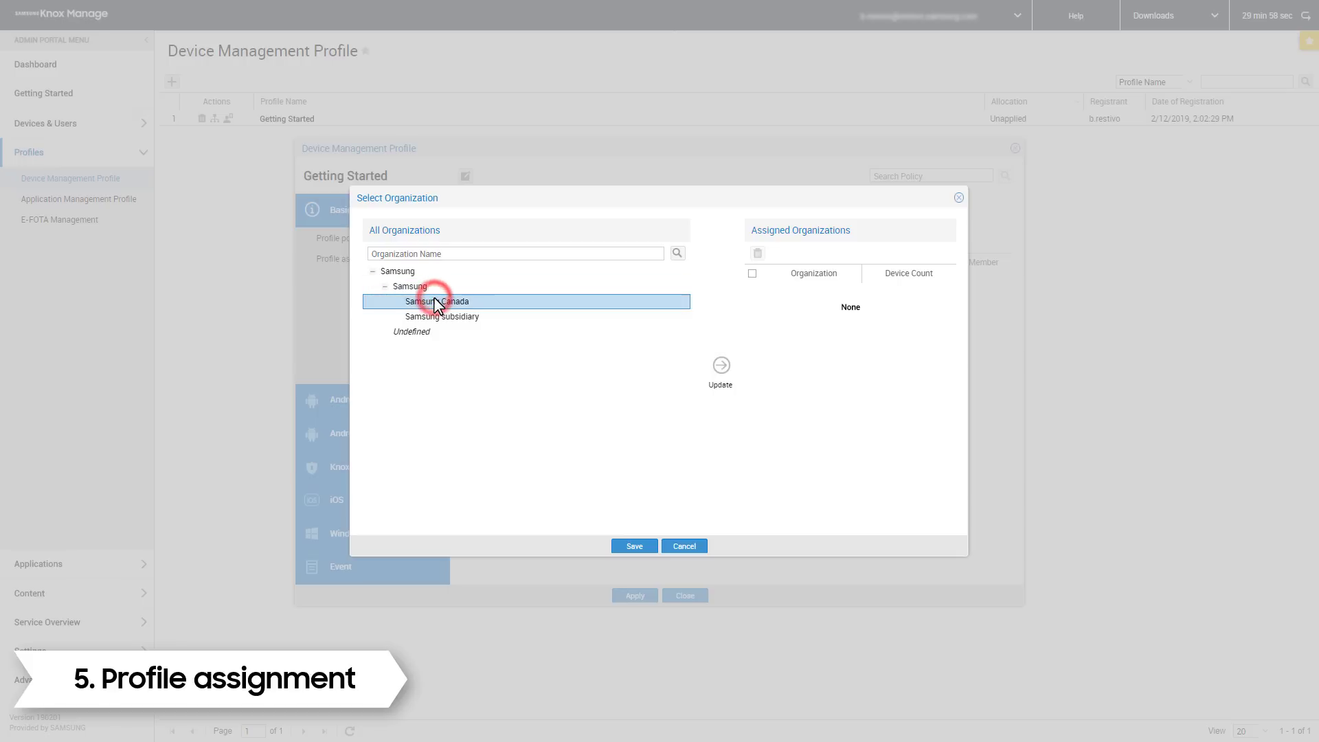
left_click(720, 365)
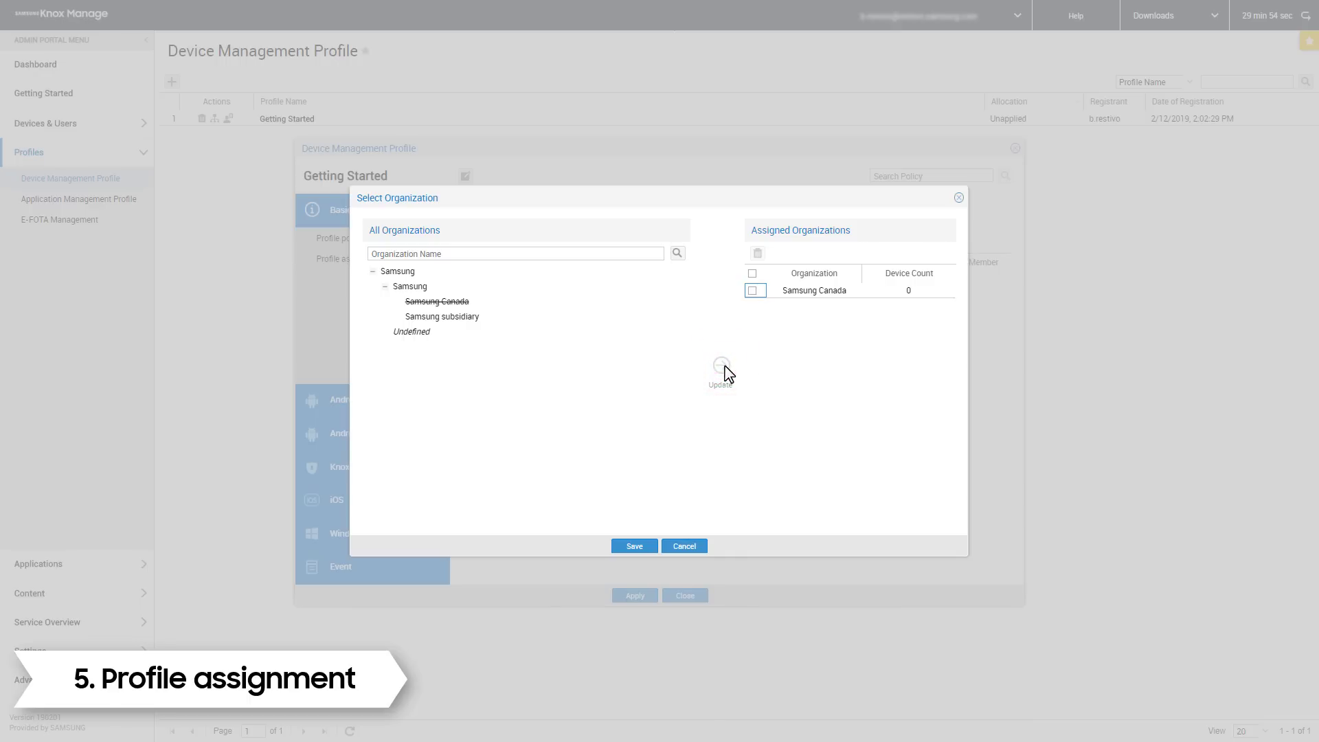
left_click(631, 548)
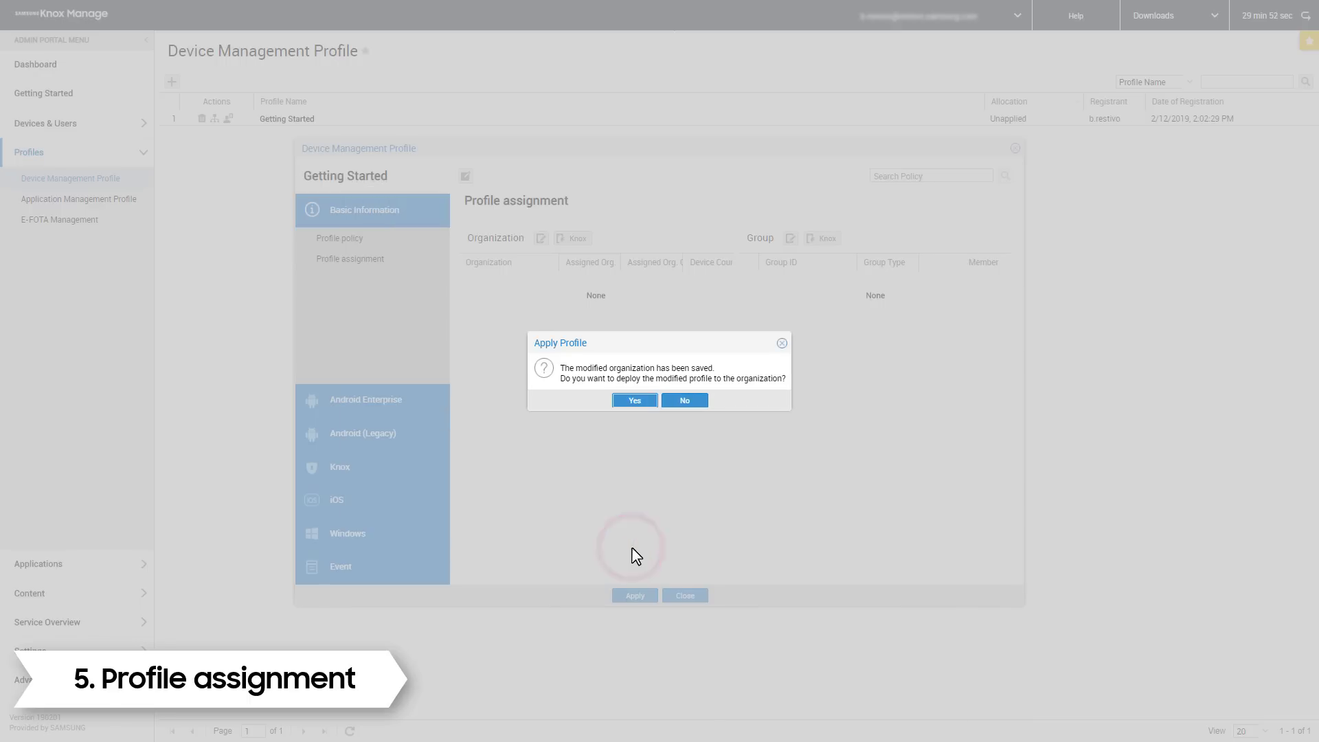
Apply and deploy the modified profile to Samsung Canada, confirming each prompt.
left_click(635, 401)
left_click(661, 397)
left_click(641, 599)
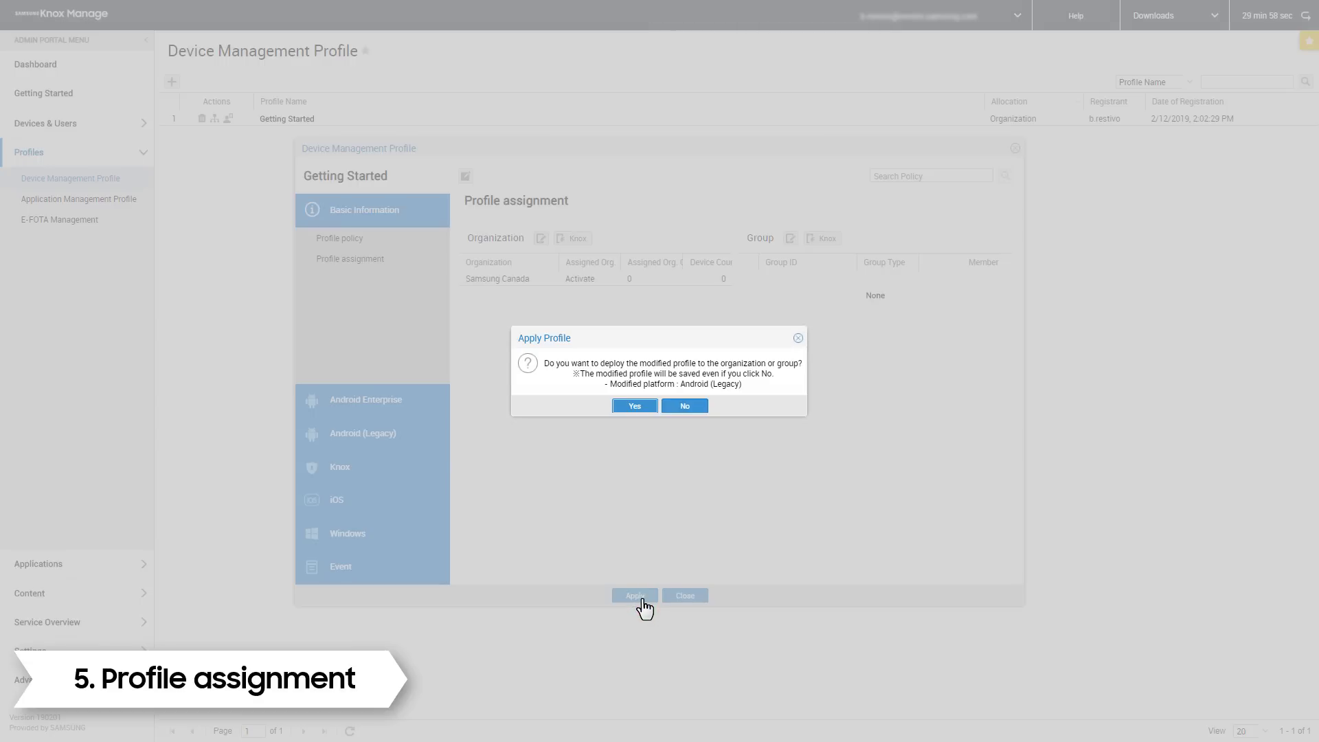
left_click(636, 406)
left_click(660, 396)
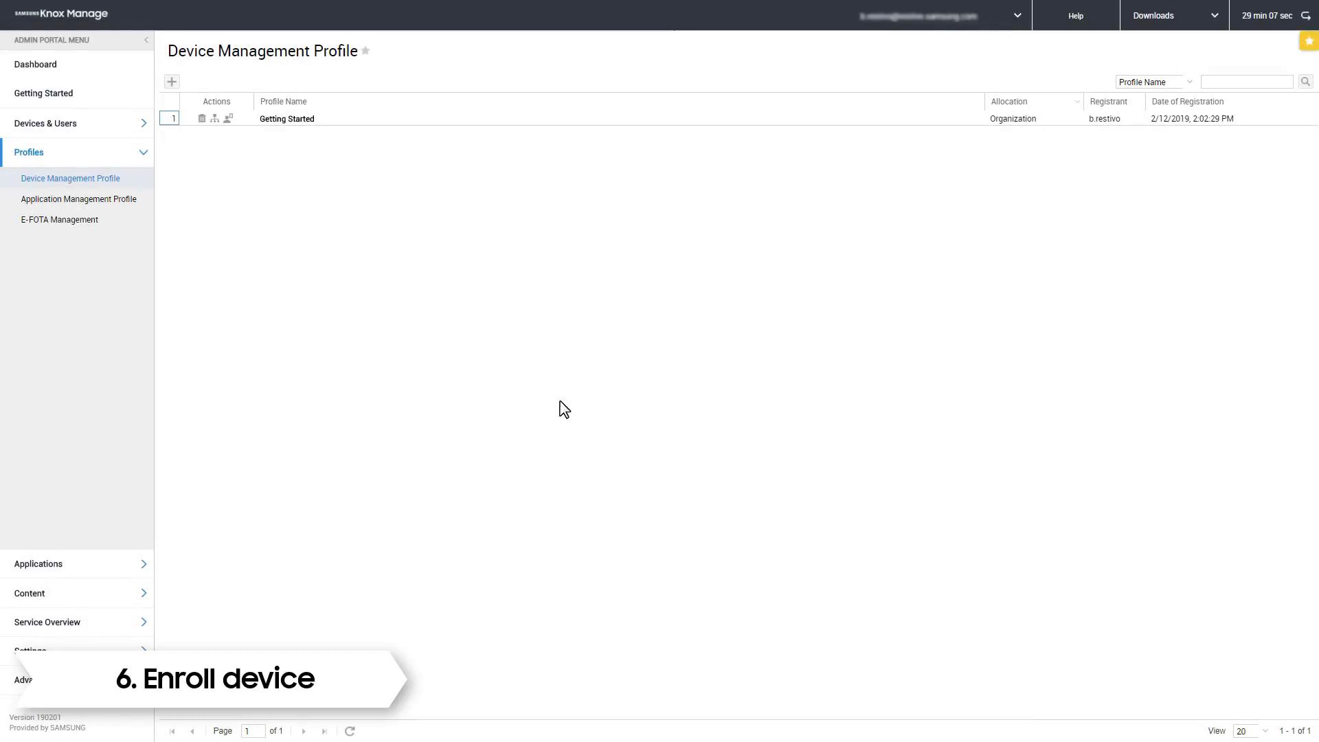
Send the Email_Agent Installation email to the samsung.employee user from Users & Organization.
left_click(55, 125)
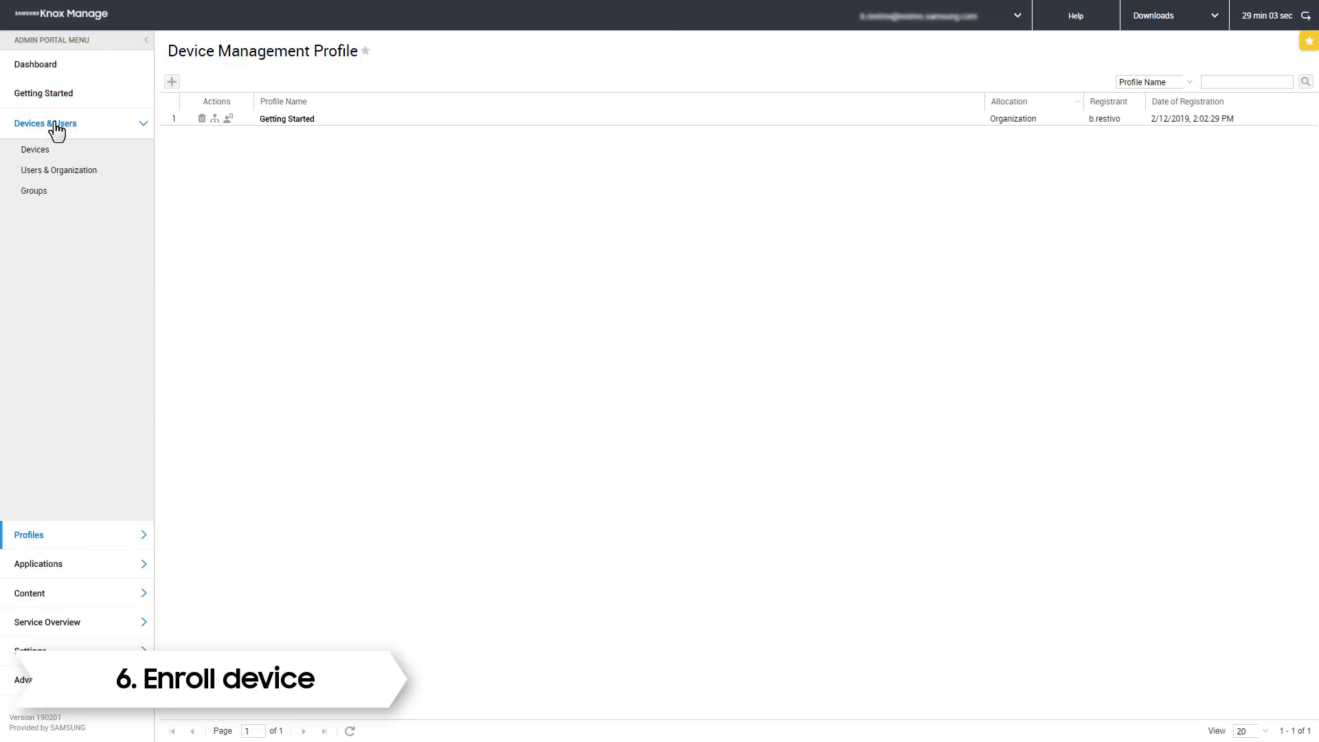
left_click(58, 172)
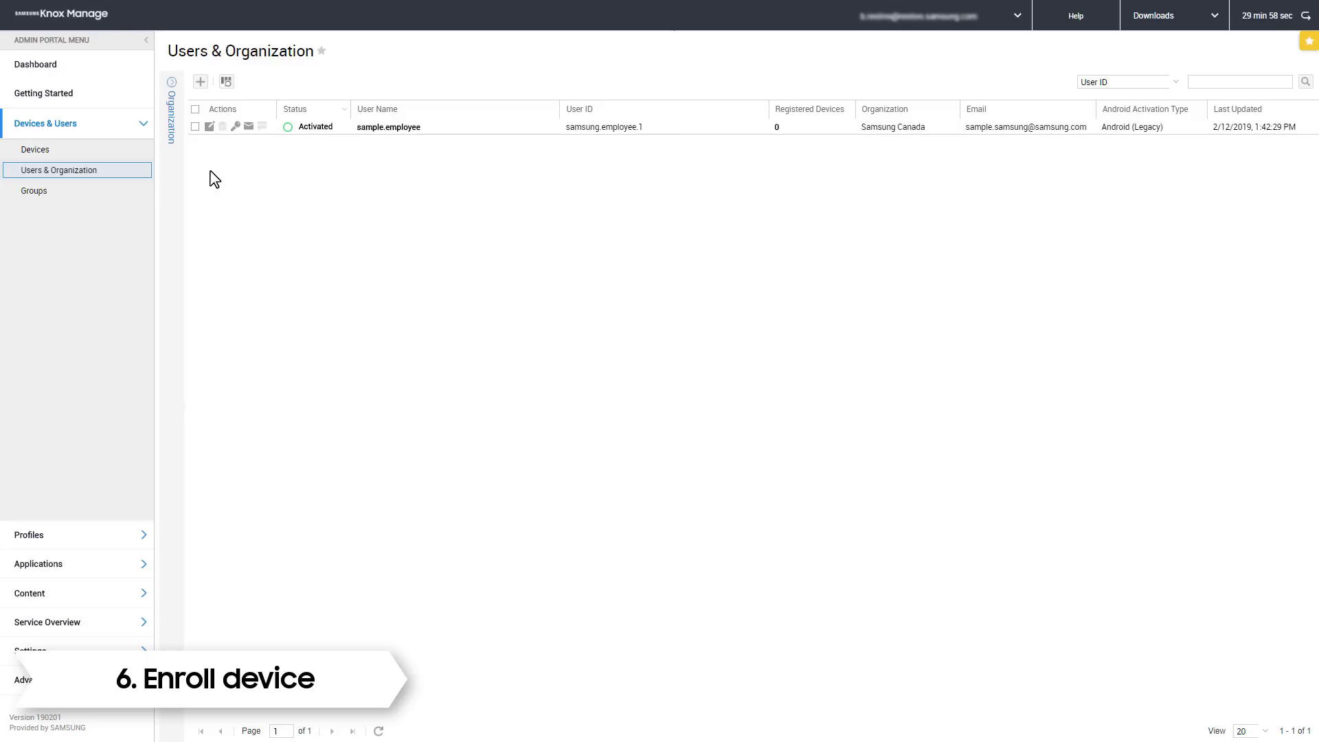
left_click(249, 127)
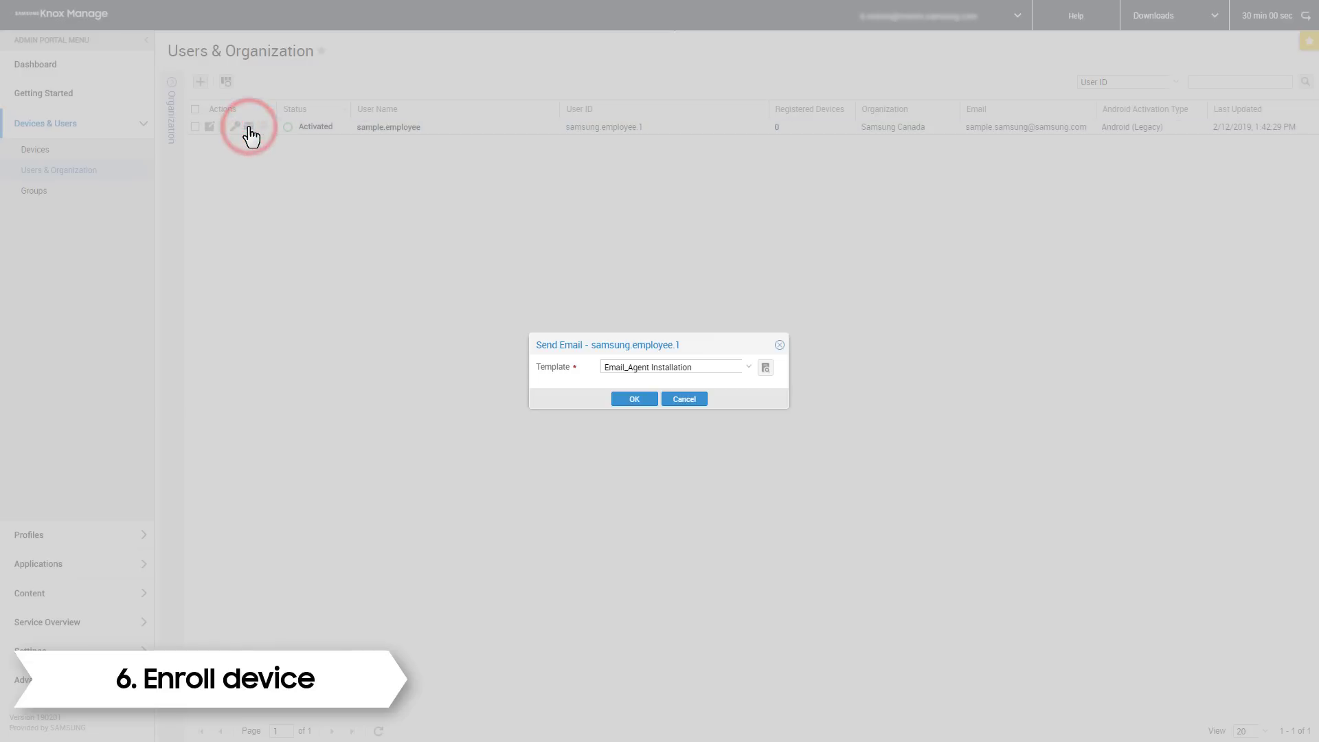
left_click(634, 400)
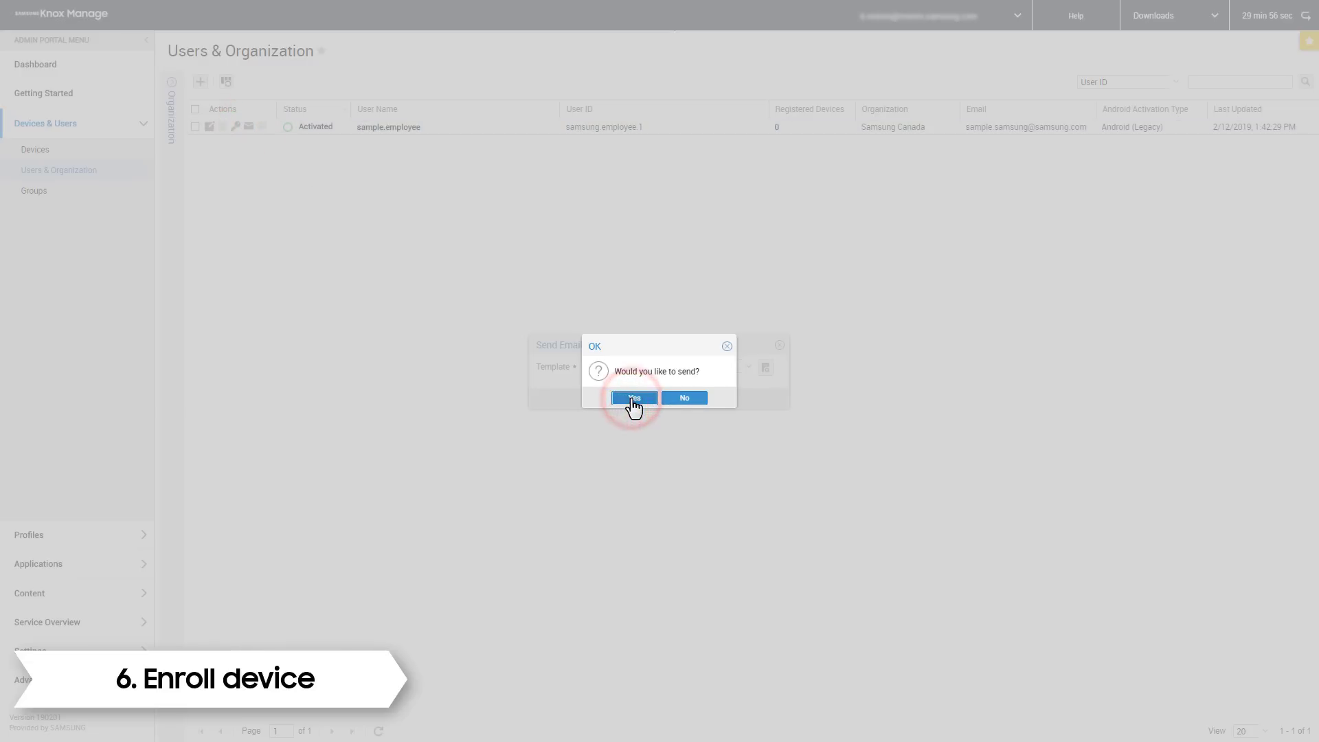
left_click(633, 404)
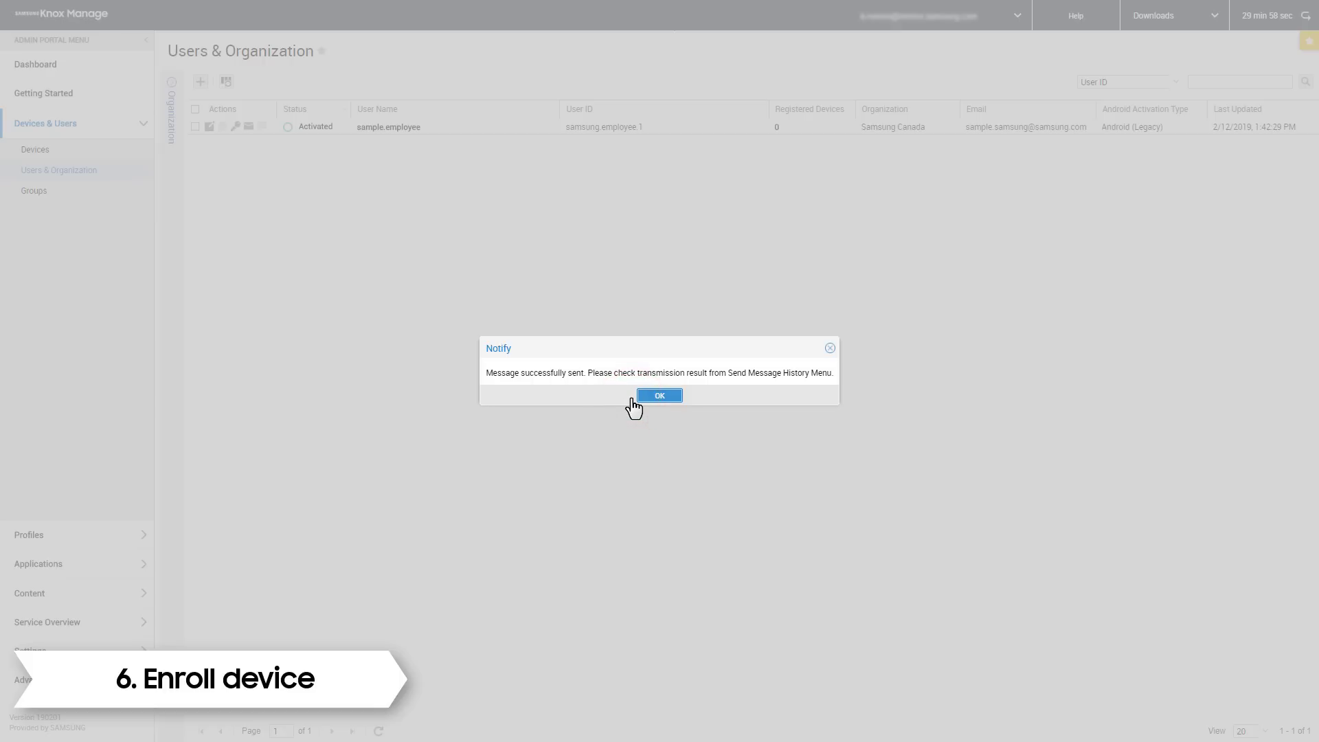
left_click(659, 398)
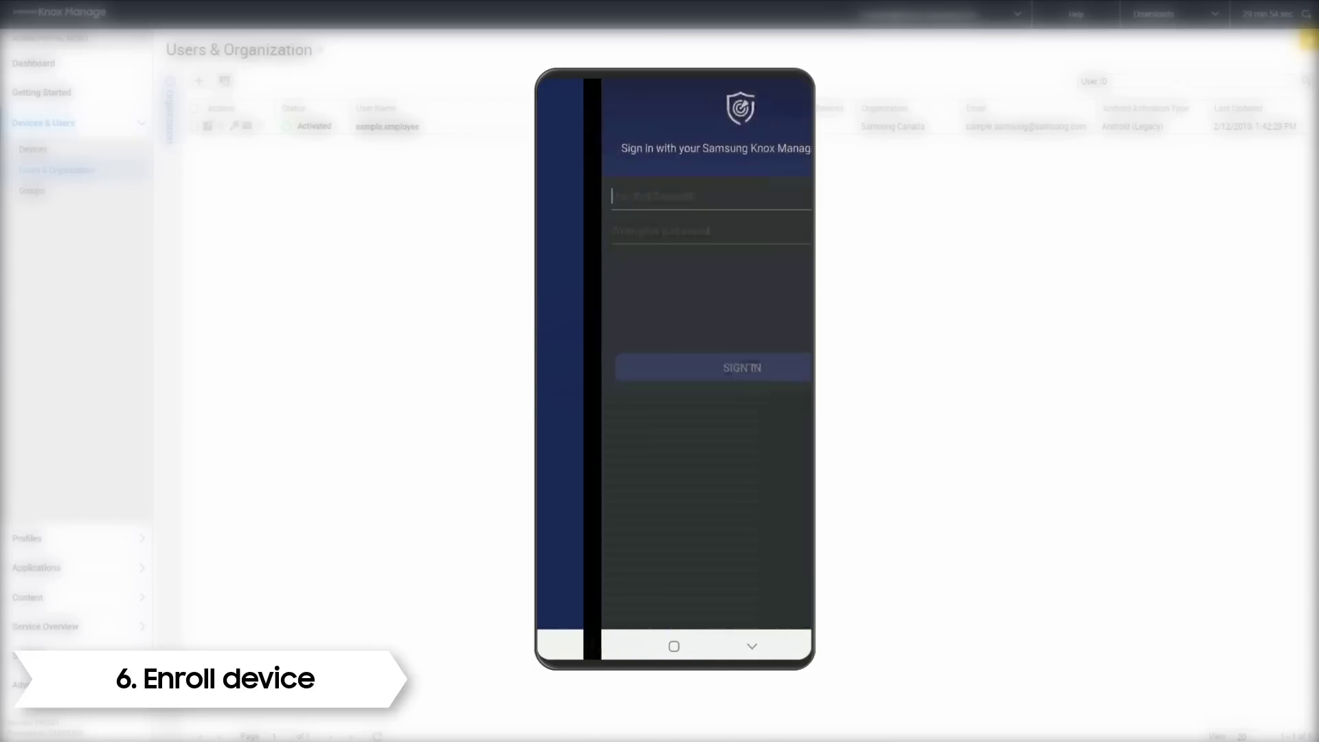
type("sample.employ")
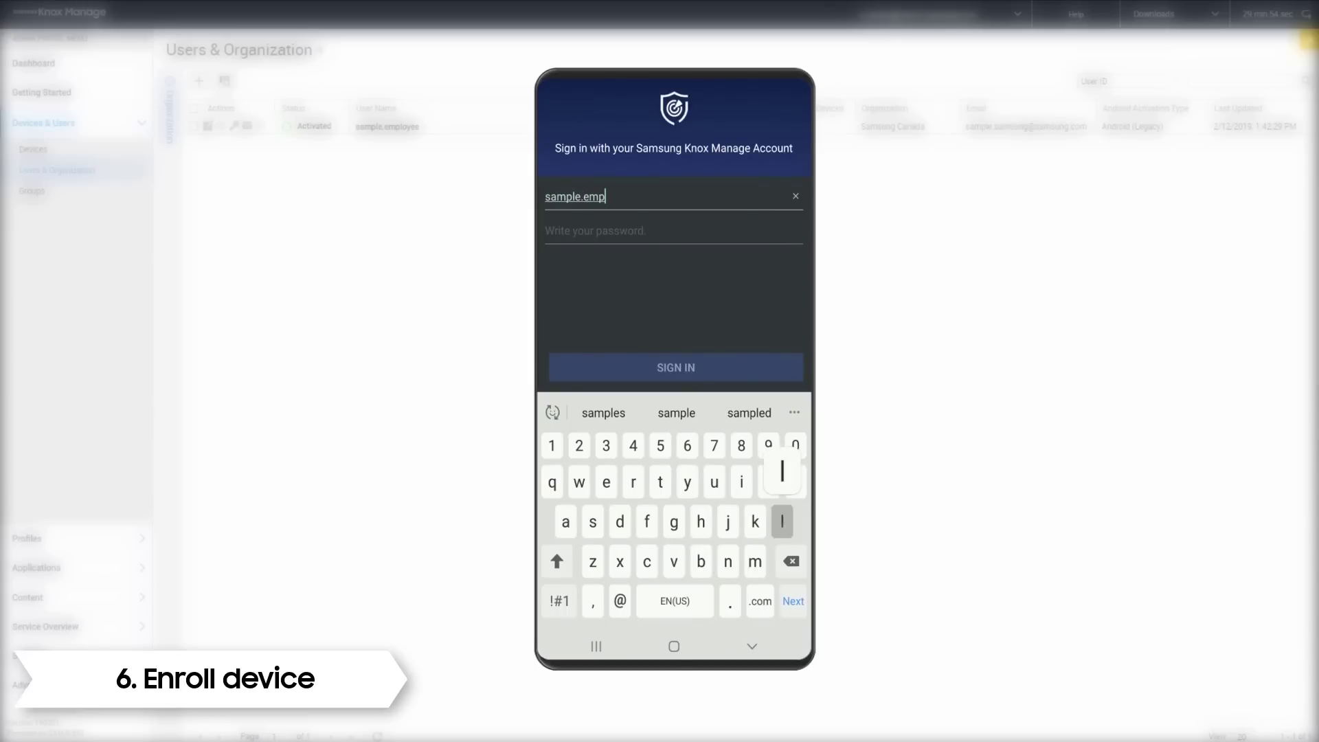